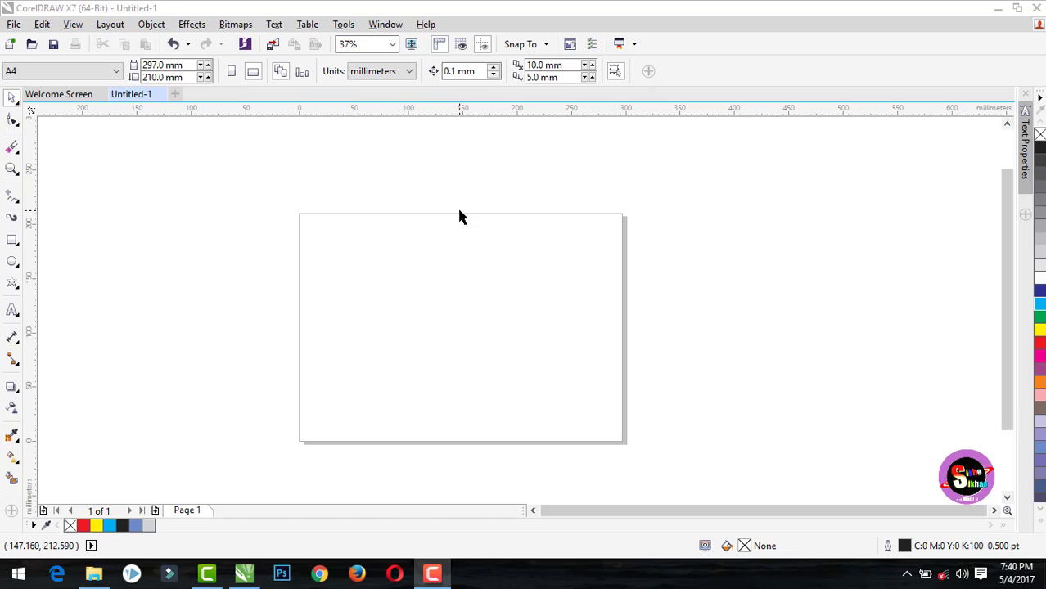
Select the Freehand tool (F5) and display the curve tool list with Freehand, Bézier and Pen.
left_click(11, 198)
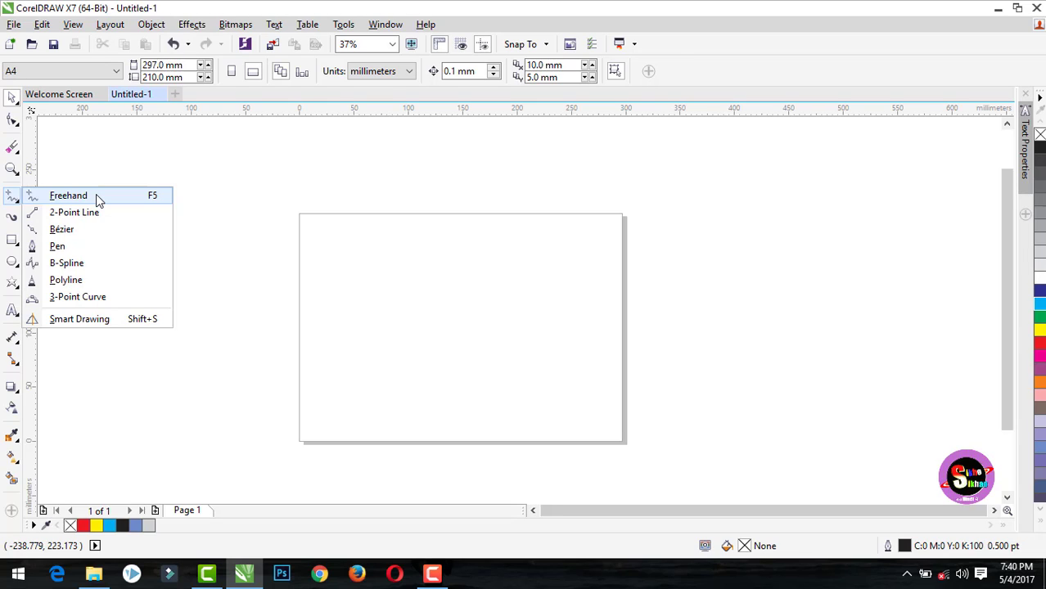
key("F5")
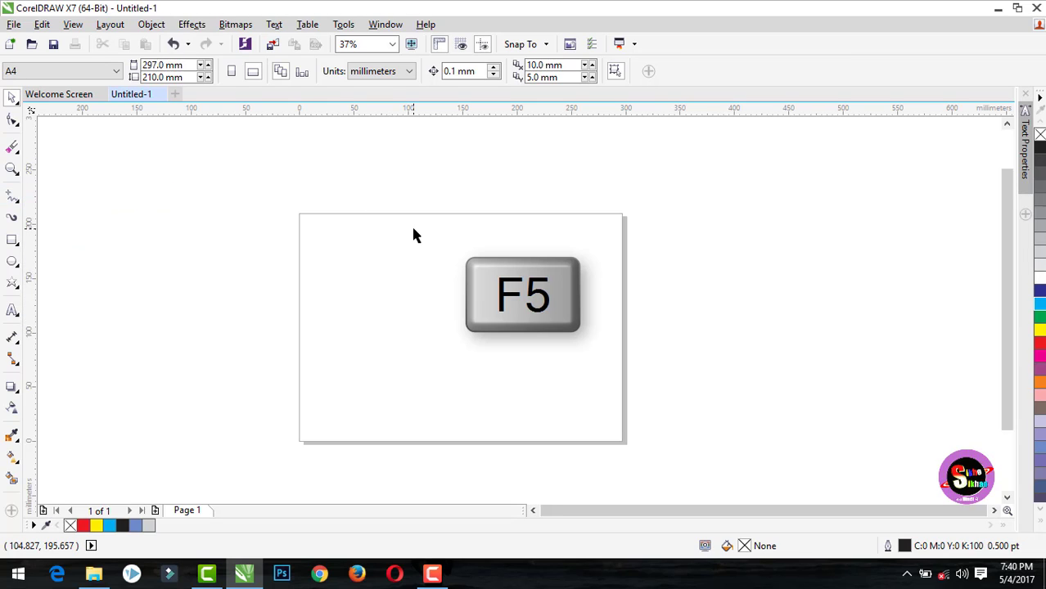
key("F5")
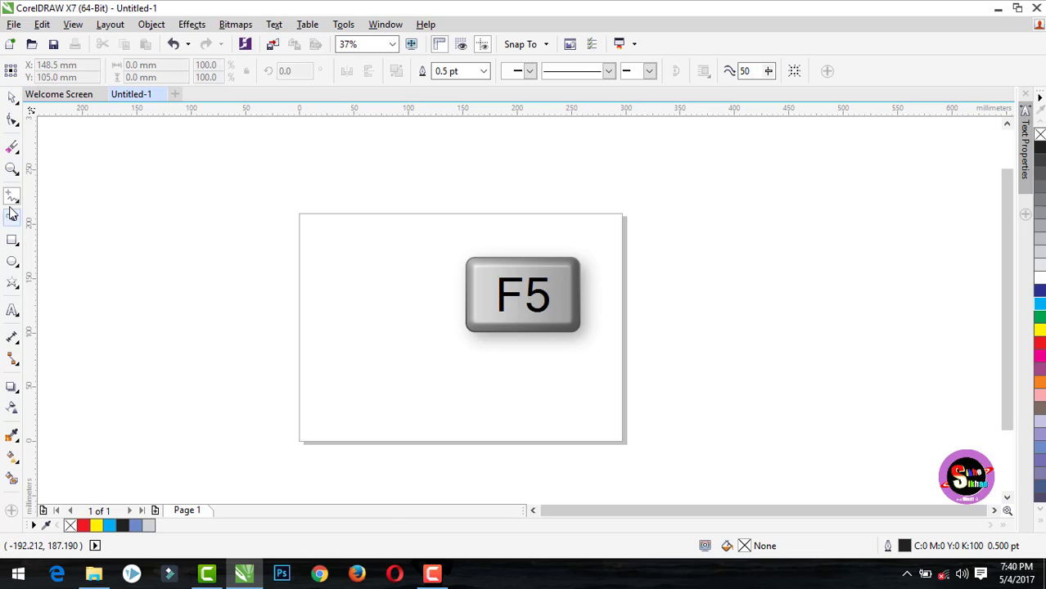
left_click(11, 194)
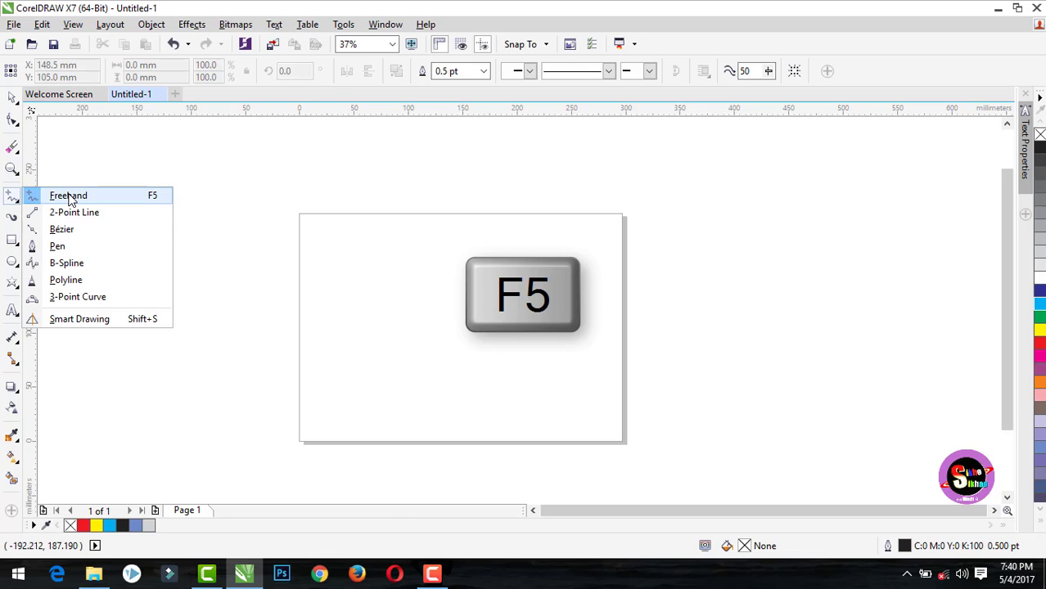
left_click(70, 197)
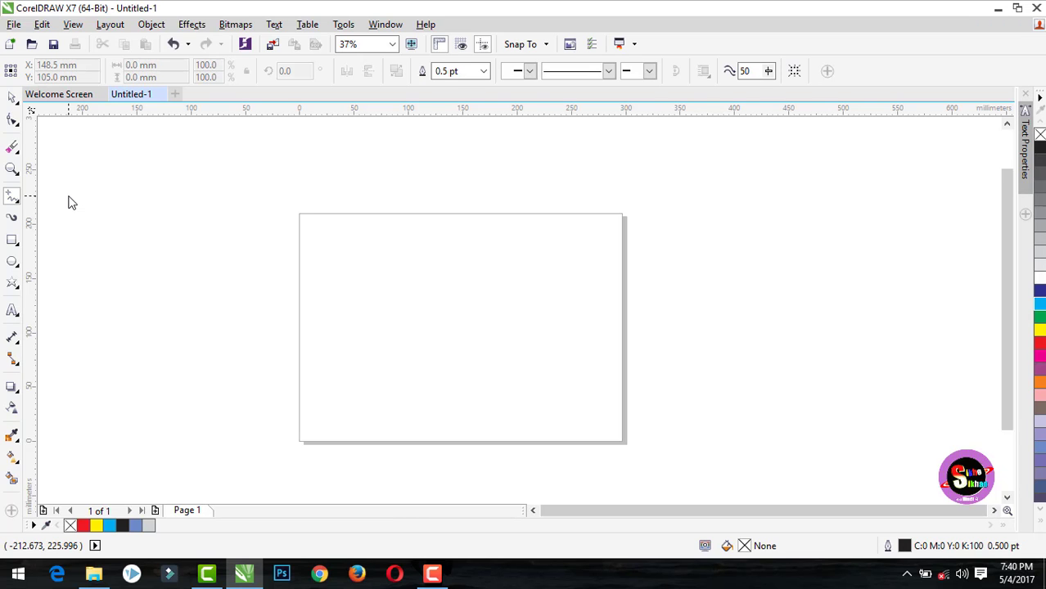
left_click(16, 201)
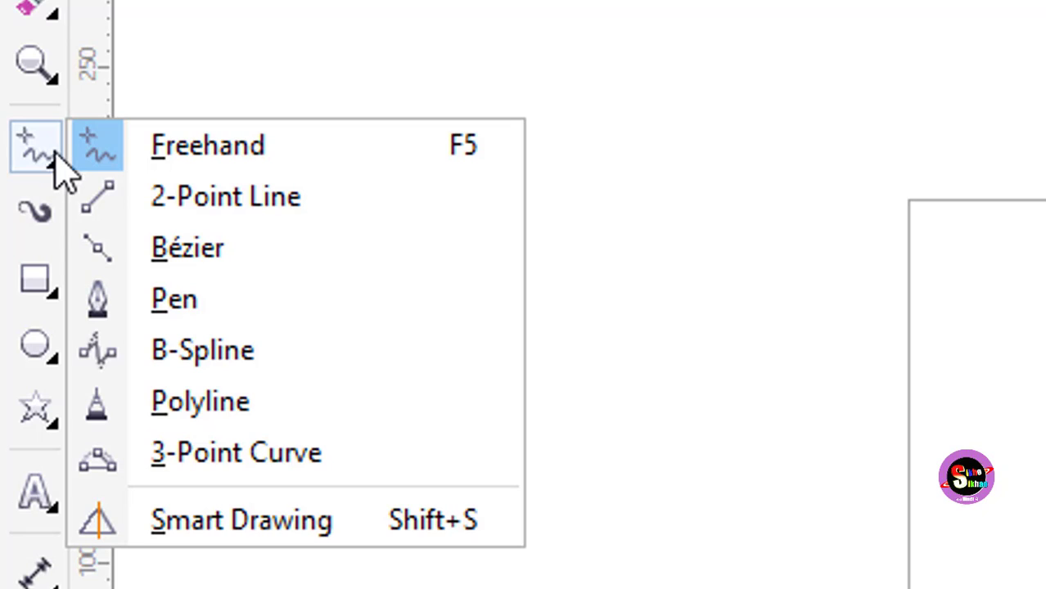
left_click(42, 163)
left_click(47, 166)
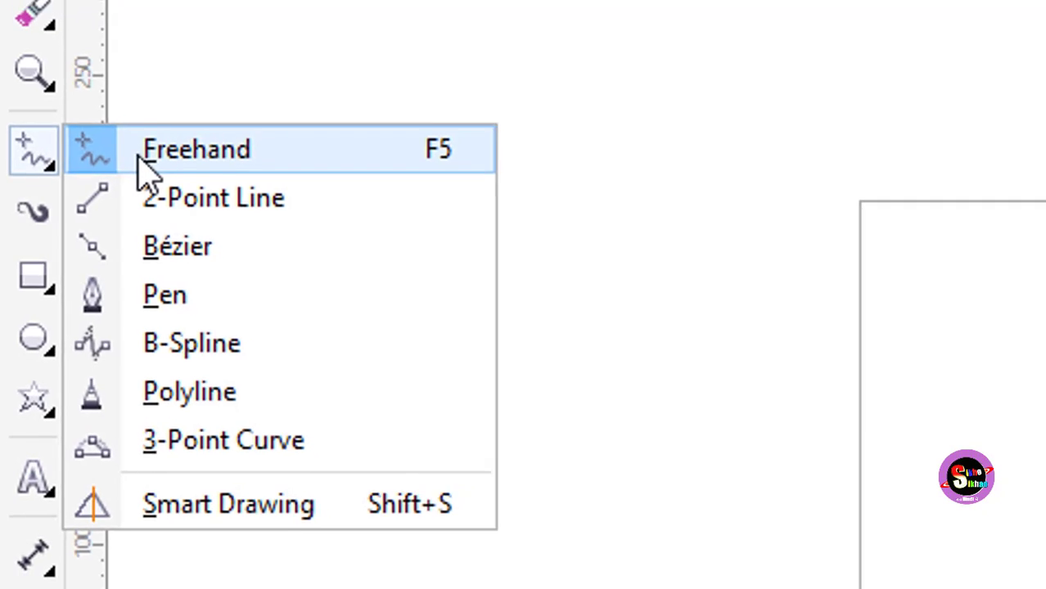
left_click(146, 156)
mouse_move(349, 321)
left_mouse_down()
mouse_move(422, 252)
mouse_move(418, 434)
left_mouse_up()
mouse_move(621, 312)
left_mouse_down()
mouse_move(602, 175)
mouse_move(454, 269)
mouse_move(429, 368)
mouse_move(440, 372)
left_mouse_up()
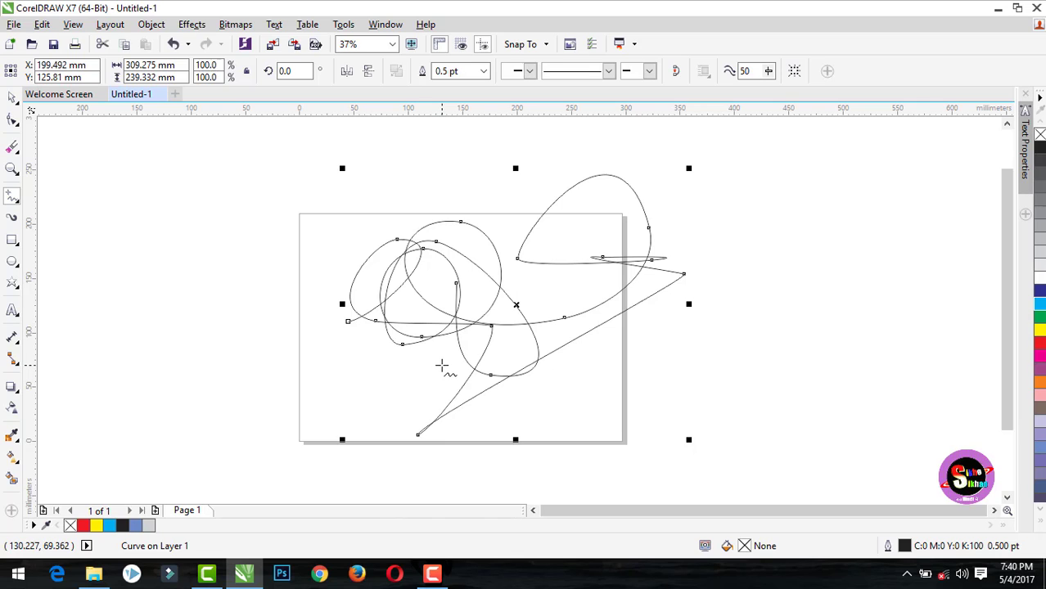
key("Delete")
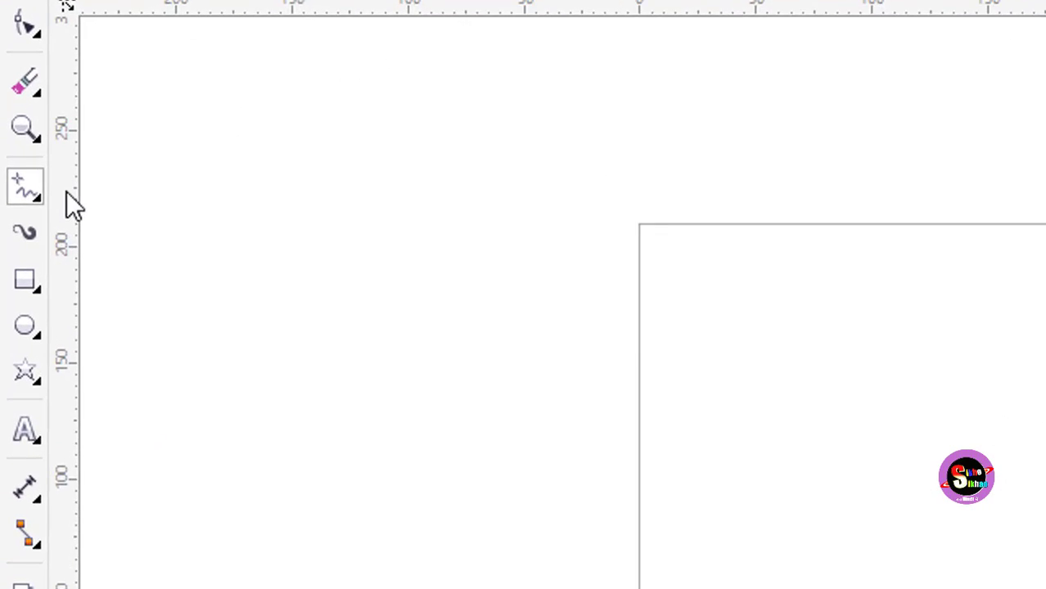
left_click(50, 196)
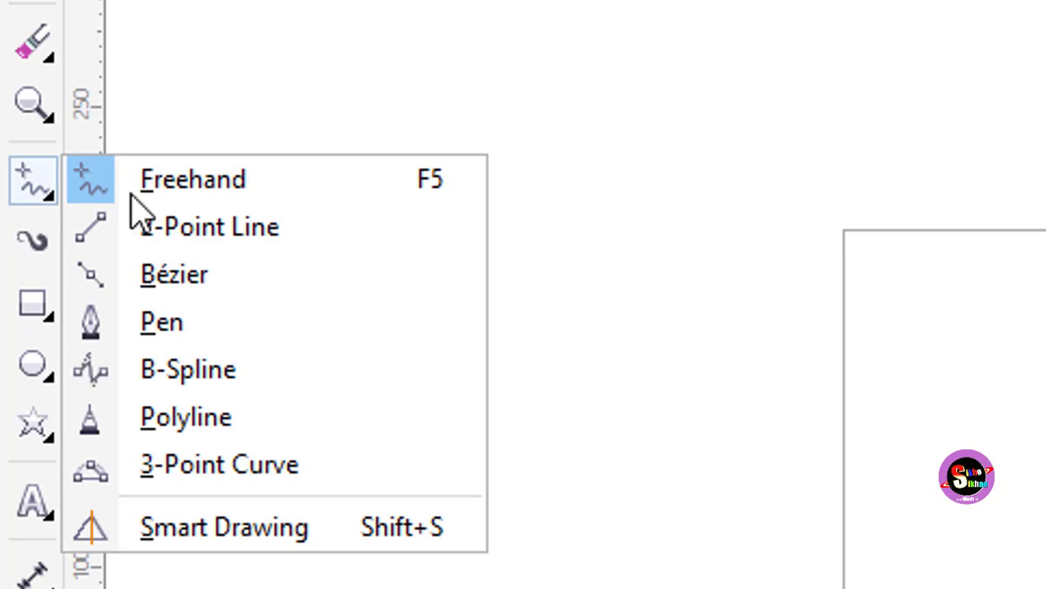
left_click(192, 182)
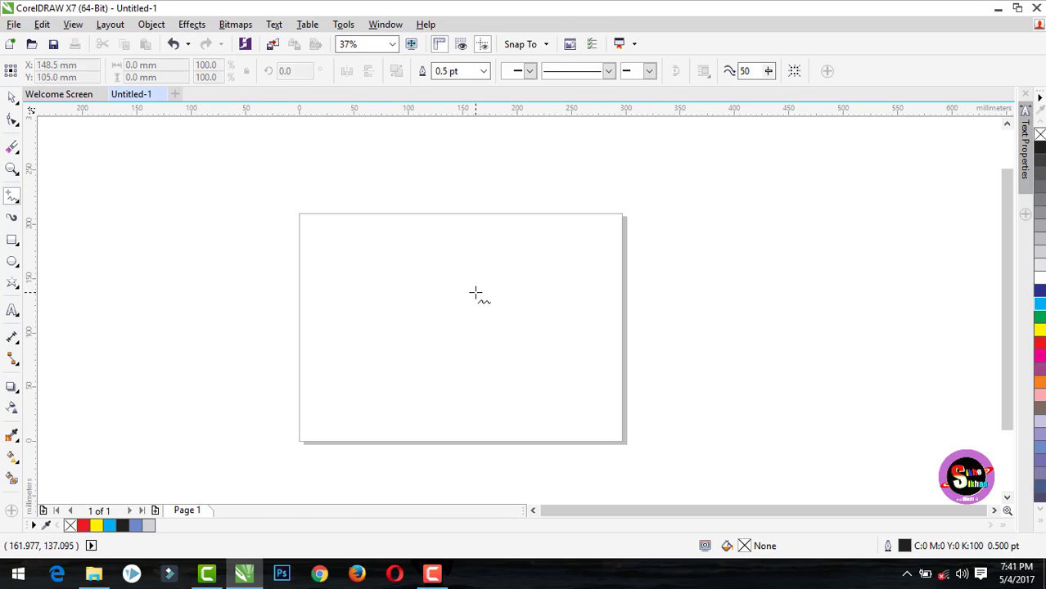
mouse_move(303, 319)
left_mouse_down()
mouse_move(609, 288)
mouse_move(624, 297)
left_mouse_up()
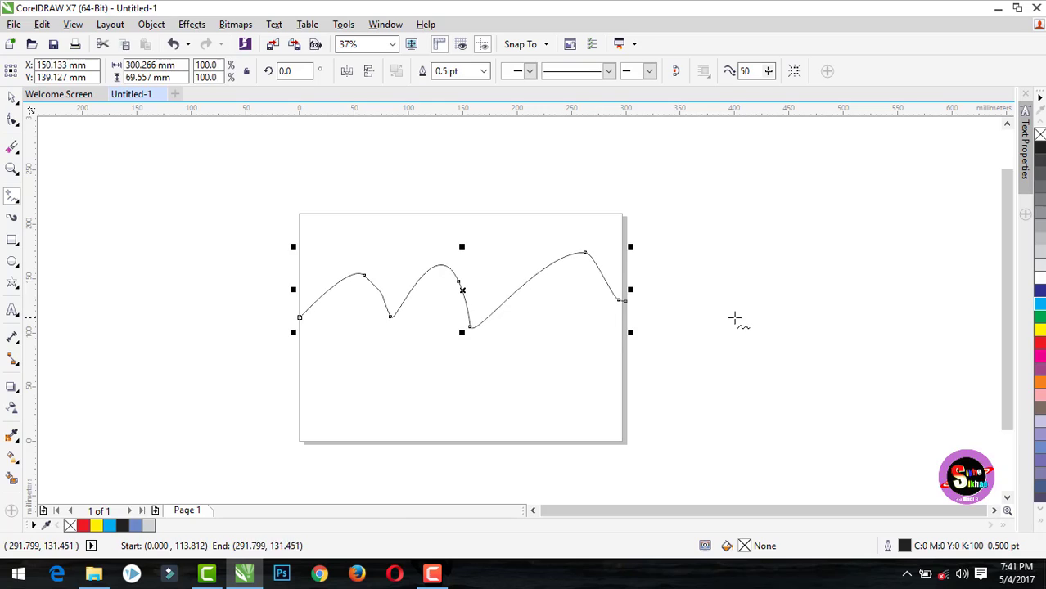
key("Delete")
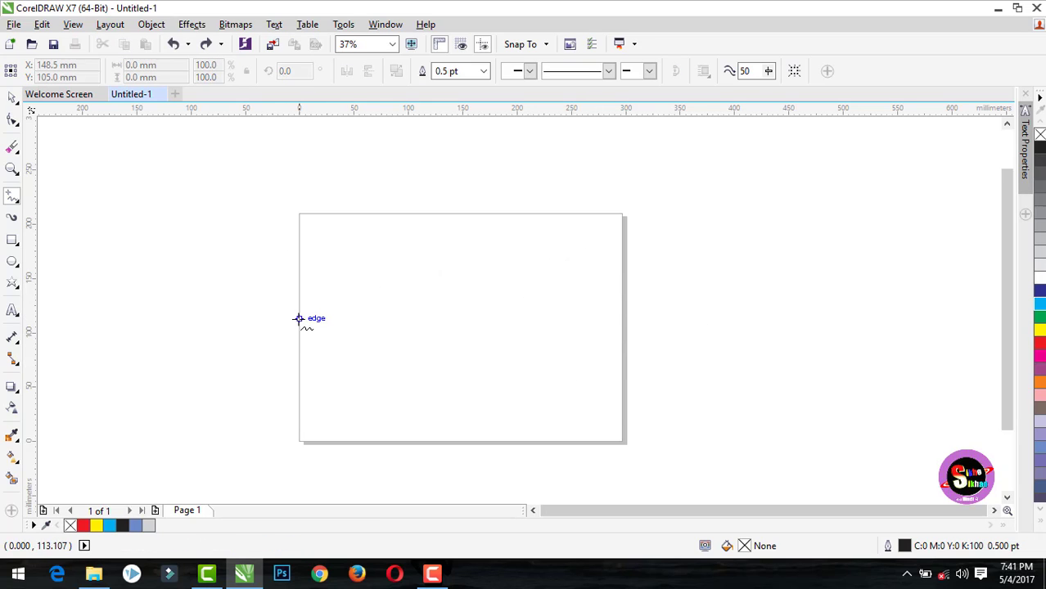
left_click_drag(298, 318, 666, 337)
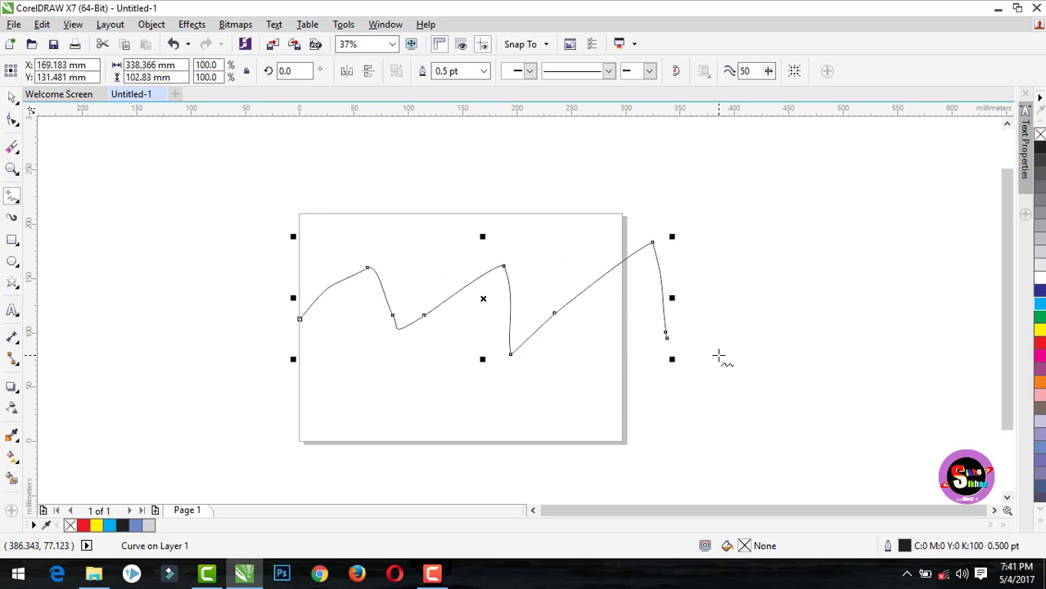
key("Delete")
left_click_drag(295, 315, 403, 301)
mouse_move(464, 282)
left_mouse_down()
mouse_move(570, 299)
mouse_move(341, 356)
mouse_move(518, 365)
mouse_move(575, 397)
left_mouse_up()
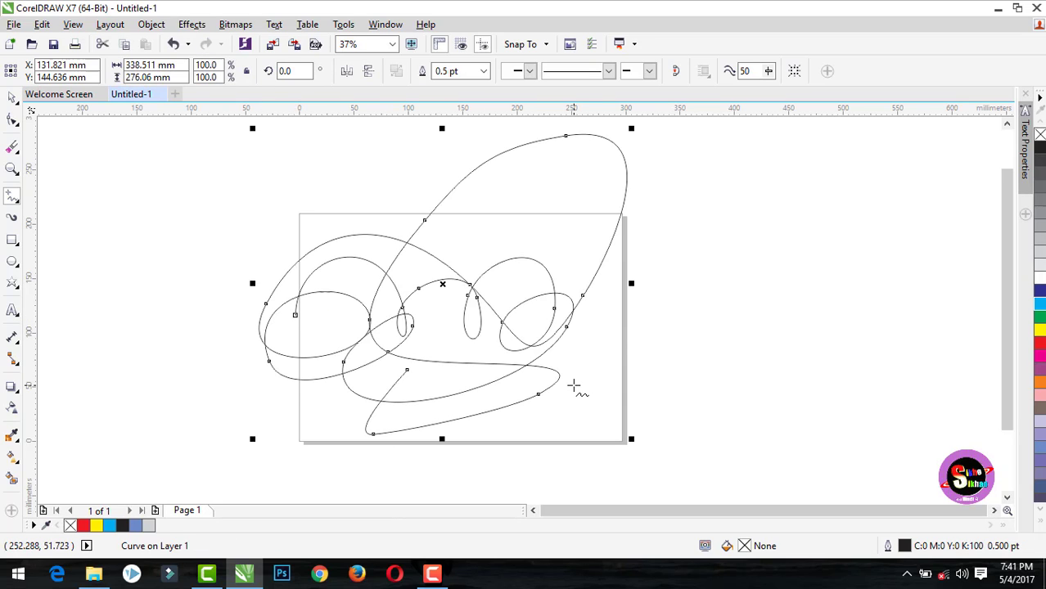
key("Delete")
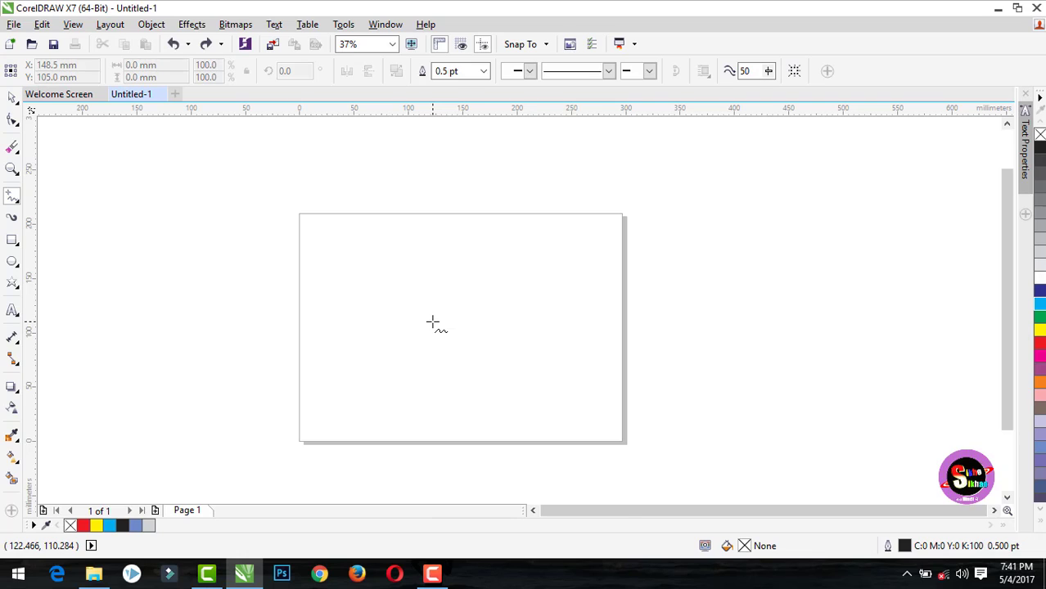
Zoom in, draw a rounded freehand outline closed at its start point, and fill it red.
scroll(432, 321, "up", 2)
mouse_move(361, 210)
left_mouse_down()
mouse_move(392, 200)
mouse_move(619, 397)
mouse_move(385, 457)
mouse_move(334, 350)
mouse_move(355, 213)
left_mouse_up()
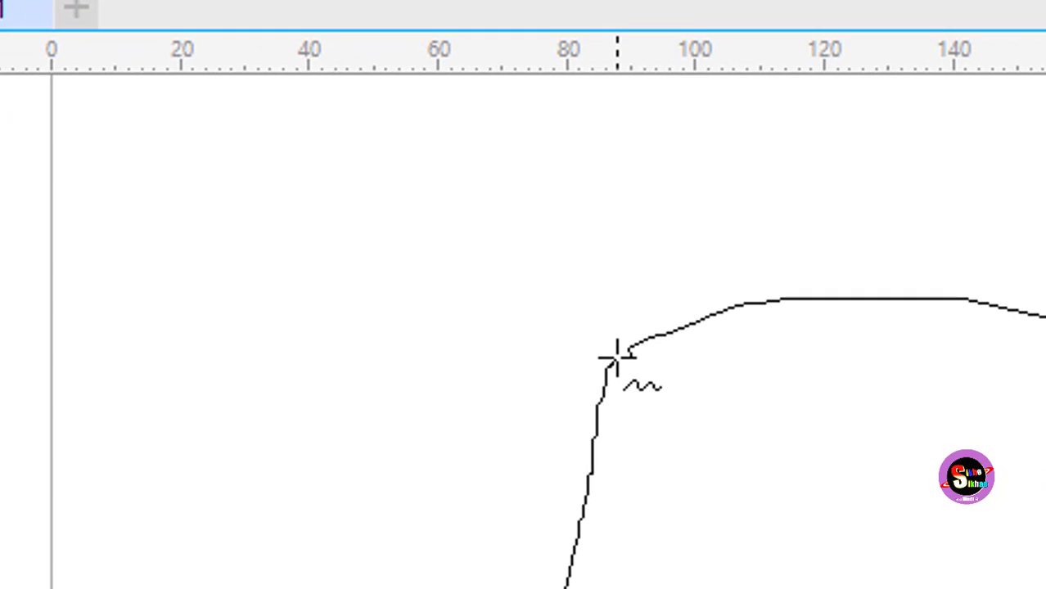
left_click_drag(615, 359, 622, 356)
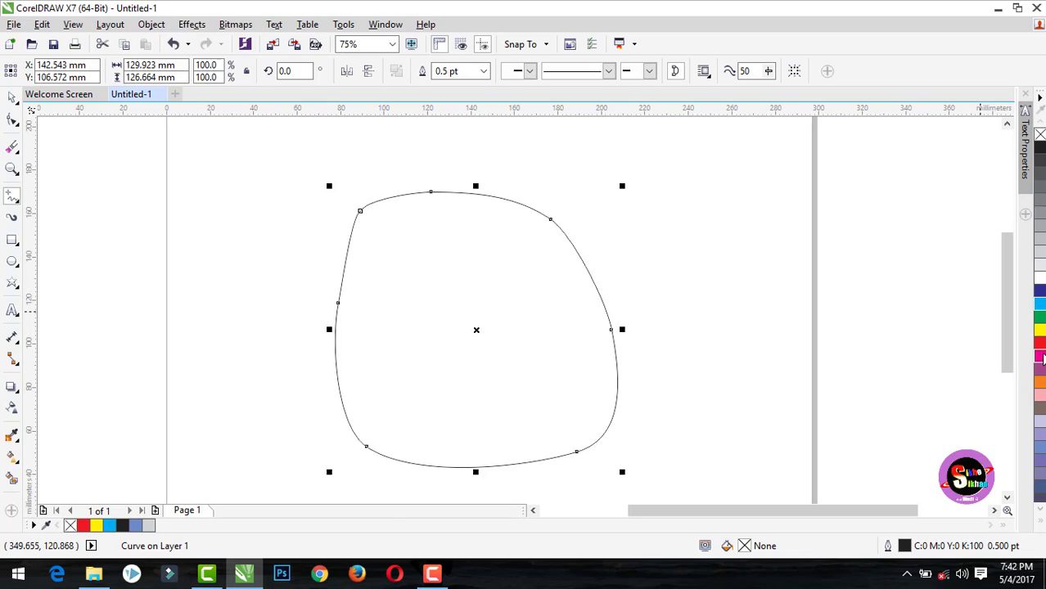
left_click(1039, 344)
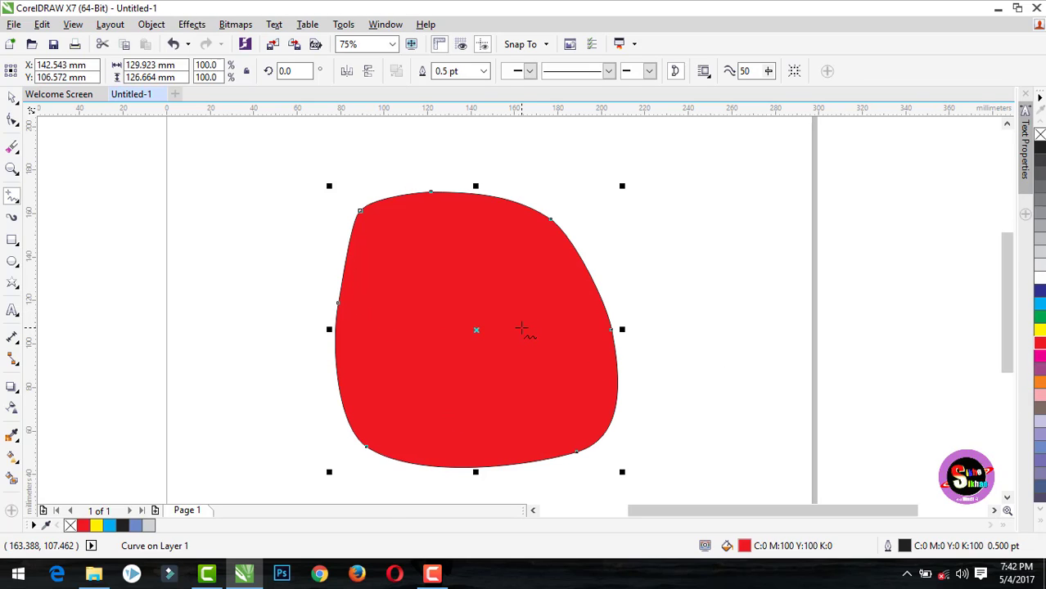
left_click(12, 98)
Delete the red shape and draw a horizontal straight line near the top left of the page.
key("Delete")
scroll(406, 293, "down", 2)
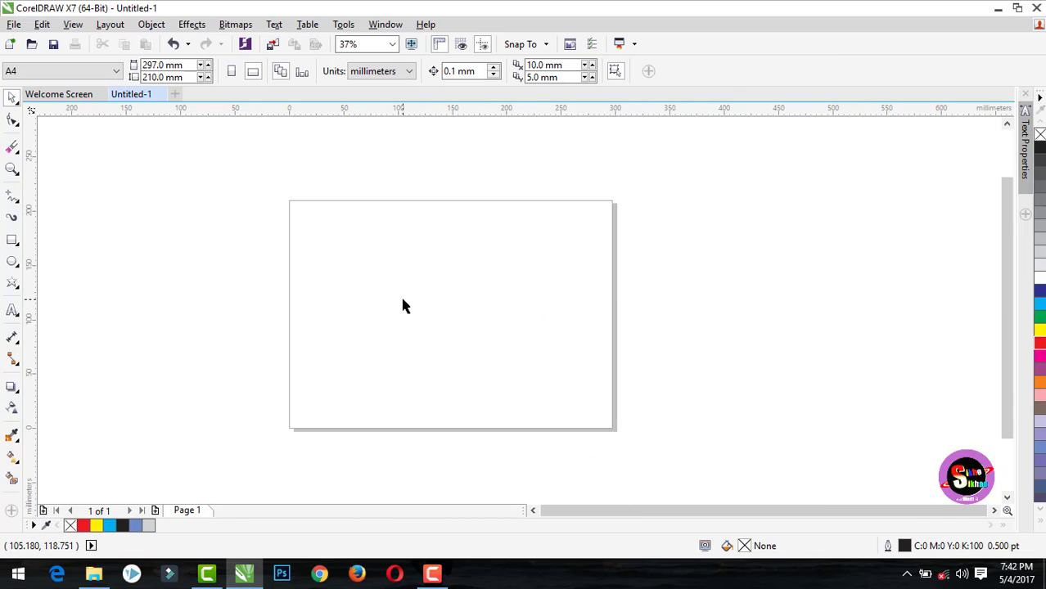
left_click(12, 199)
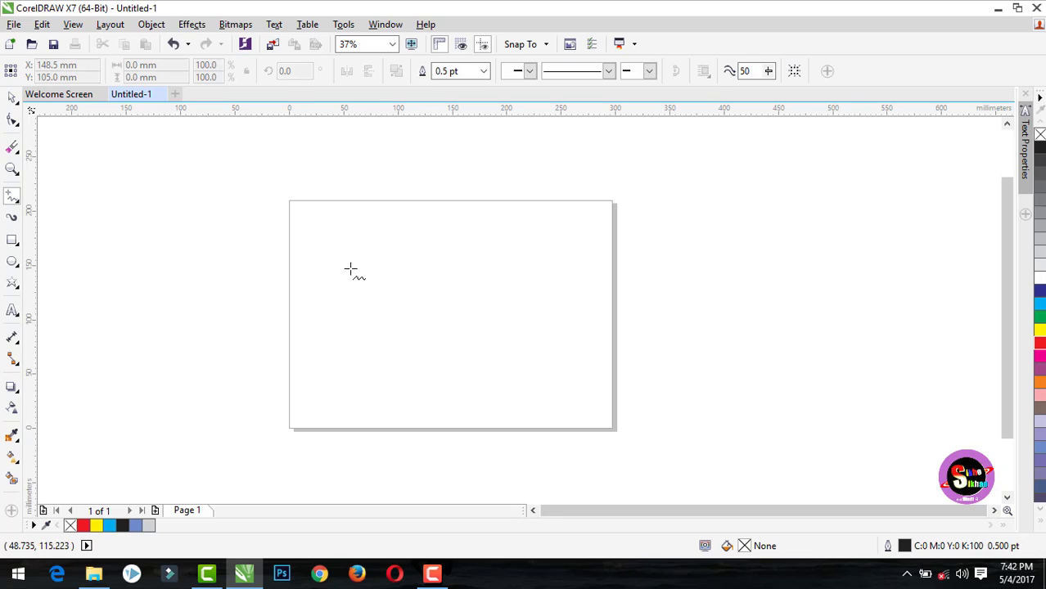
left_click(319, 233)
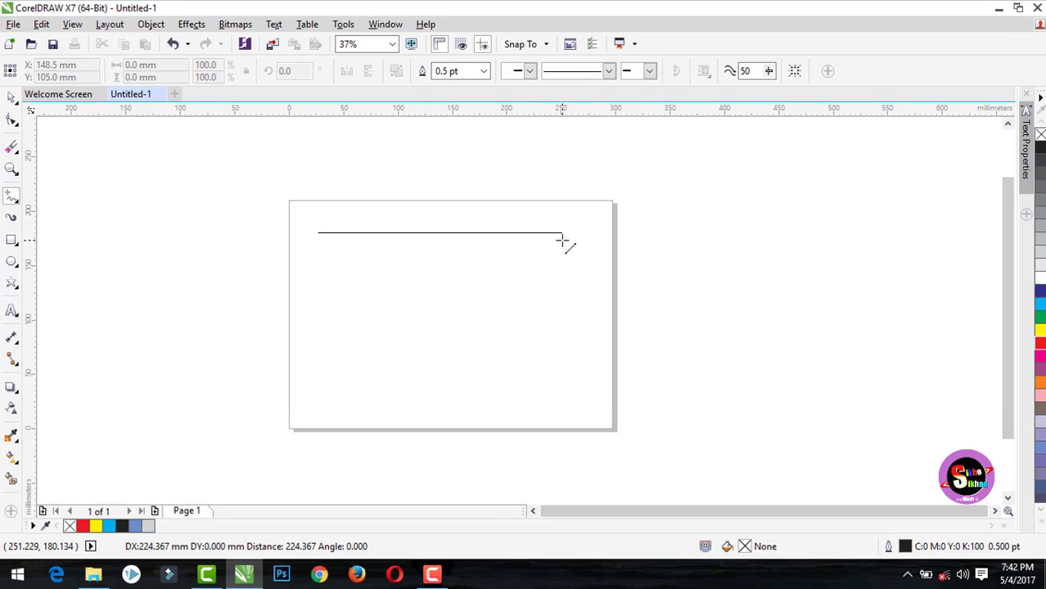
left_click(561, 237)
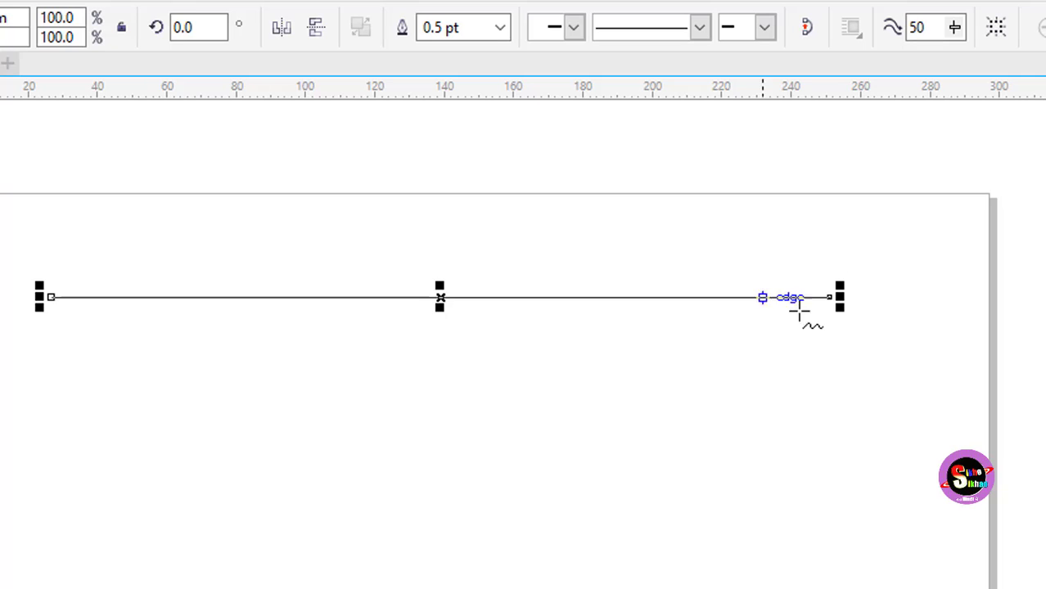
key("Escape")
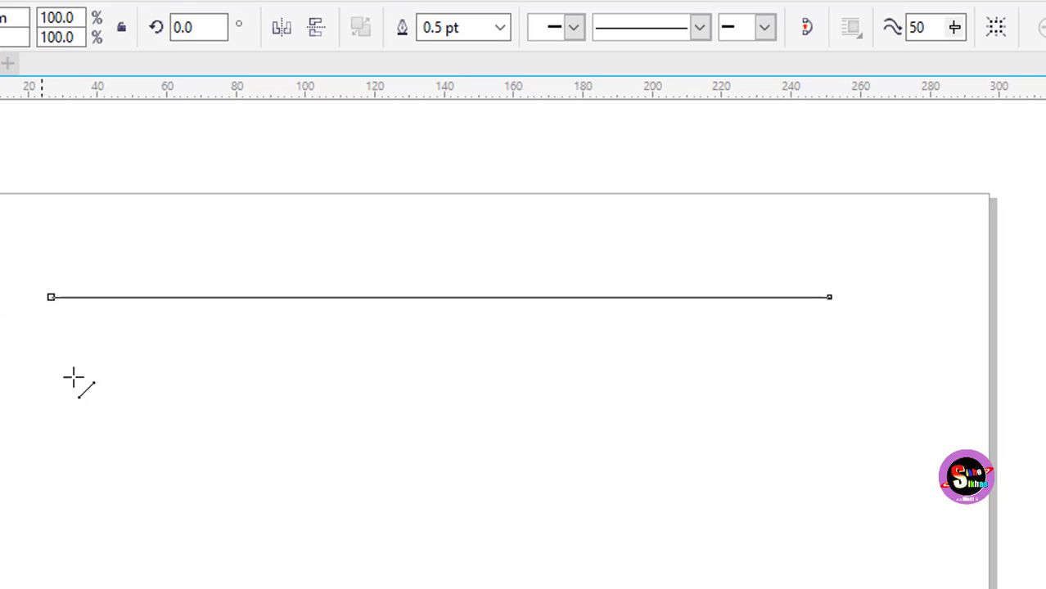
Draw a long second horizontal line and close a triangle from its right end.
left_click_drag(41, 379, 829, 369)
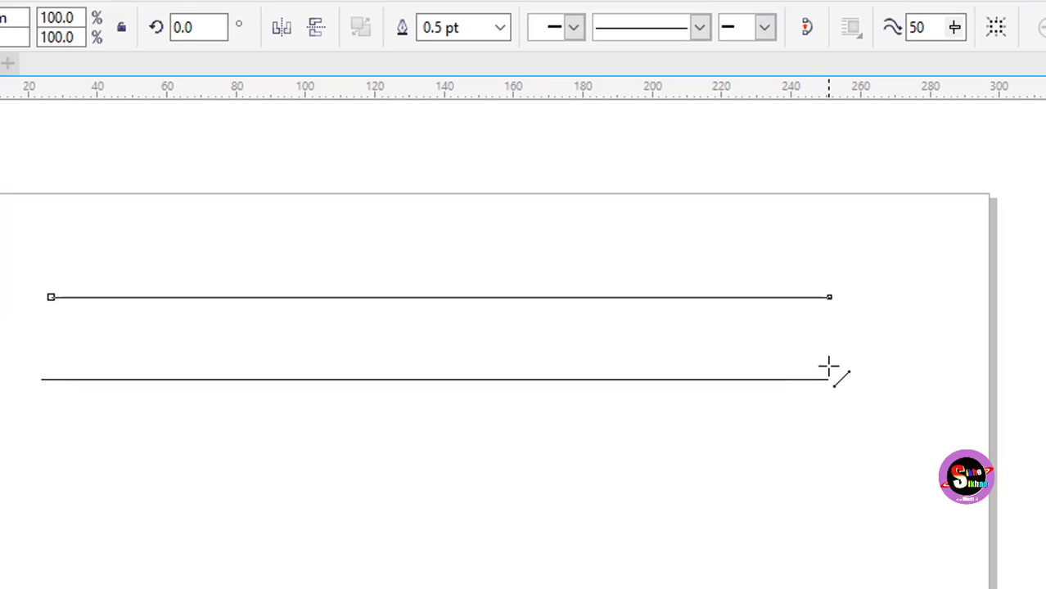
mouse_move(829, 378)
left_mouse_down()
mouse_move(760, 508)
mouse_move(872, 505)
left_mouse_up()
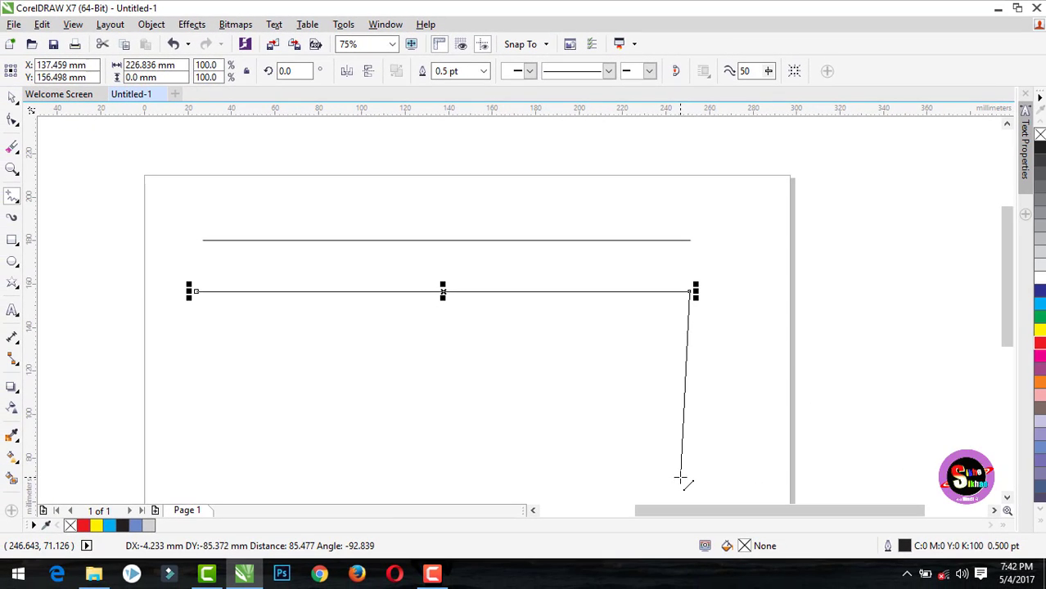
mouse_move(872, 505)
left_mouse_down()
mouse_move(851, 377)
mouse_move(626, 136)
mouse_move(474, 222)
mouse_move(366, 230)
mouse_move(438, 210)
mouse_move(438, 336)
mouse_move(443, 199)
mouse_move(325, 227)
mouse_move(282, 257)
mouse_move(303, 249)
mouse_move(278, 284)
mouse_move(288, 274)
mouse_move(171, 263)
mouse_move(444, 198)
mouse_move(234, 250)
mouse_move(196, 291)
left_mouse_up()
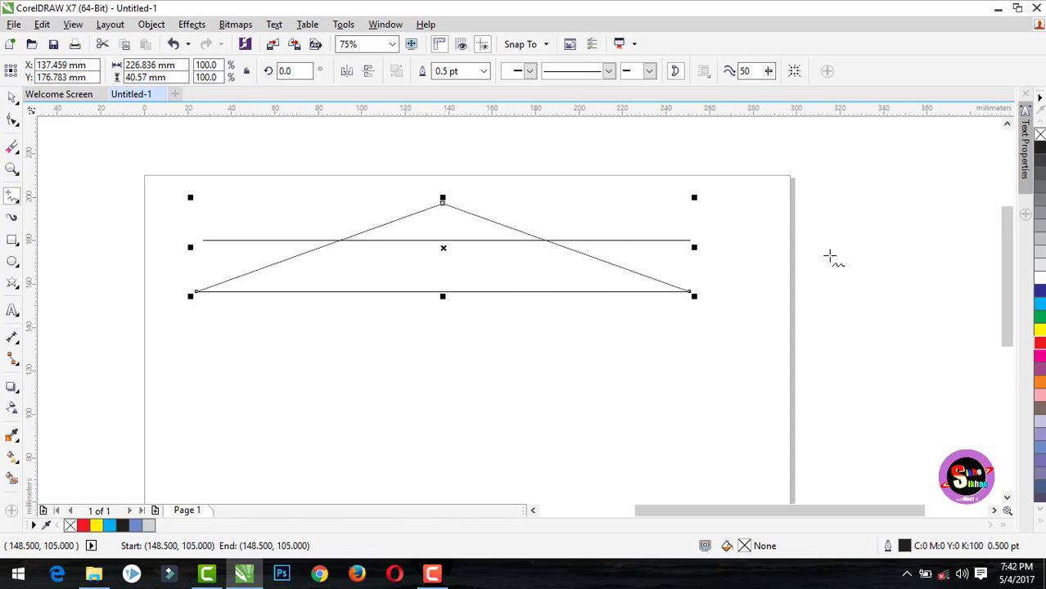
Fill the triangle cyan, move it below the line, and drag its apex to the upper line's left end.
left_click(1039, 304)
left_click(11, 96)
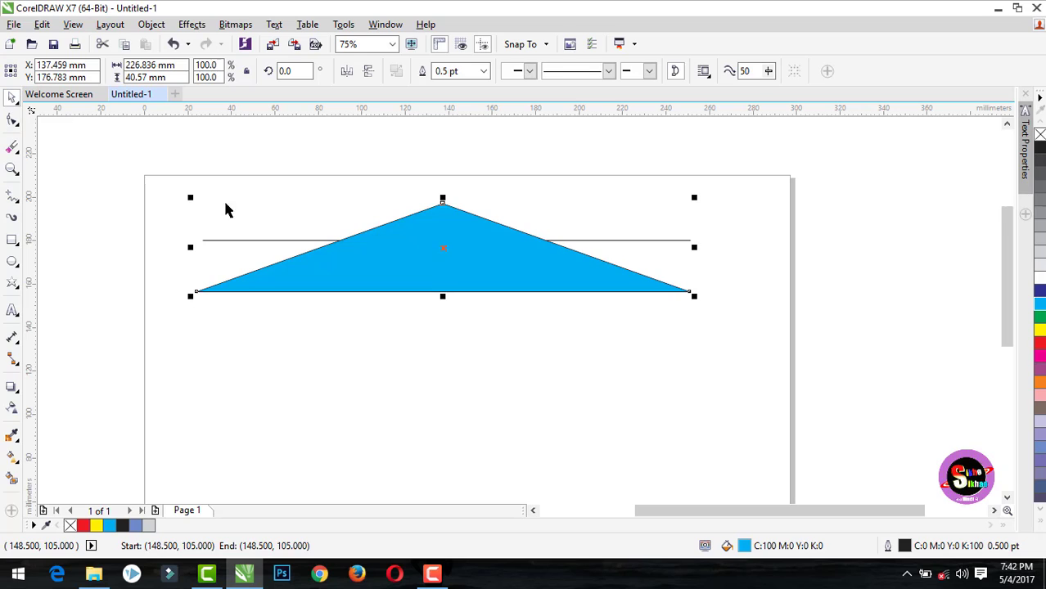
left_click_drag(448, 249, 449, 354)
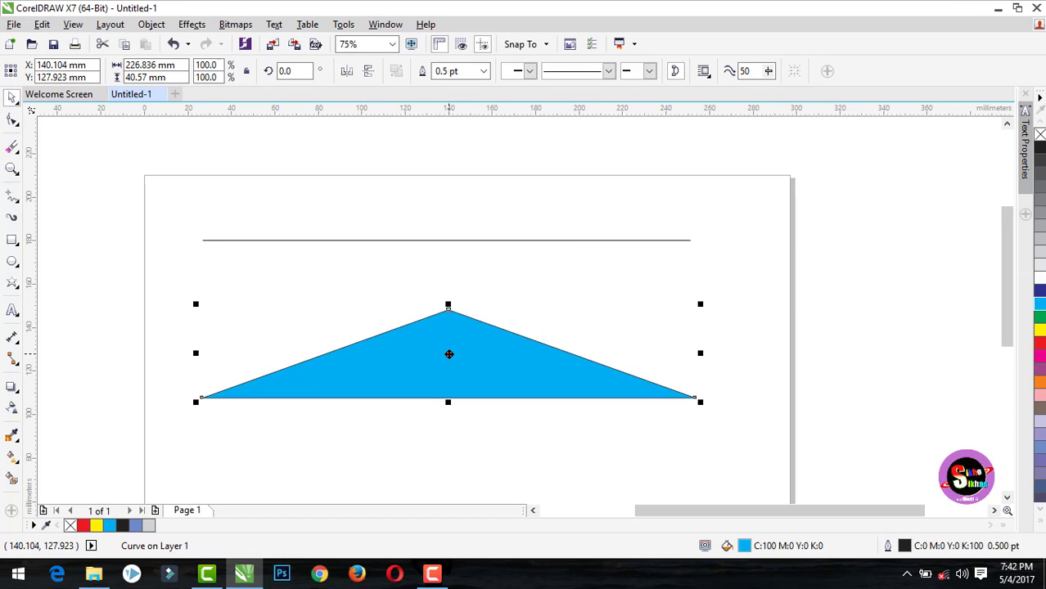
left_click(12, 121)
mouse_move(448, 313)
left_mouse_down()
mouse_move(448, 527)
mouse_move(435, 165)
mouse_move(459, 152)
mouse_move(628, 303)
mouse_move(647, 221)
mouse_move(685, 200)
mouse_move(197, 229)
left_mouse_up()
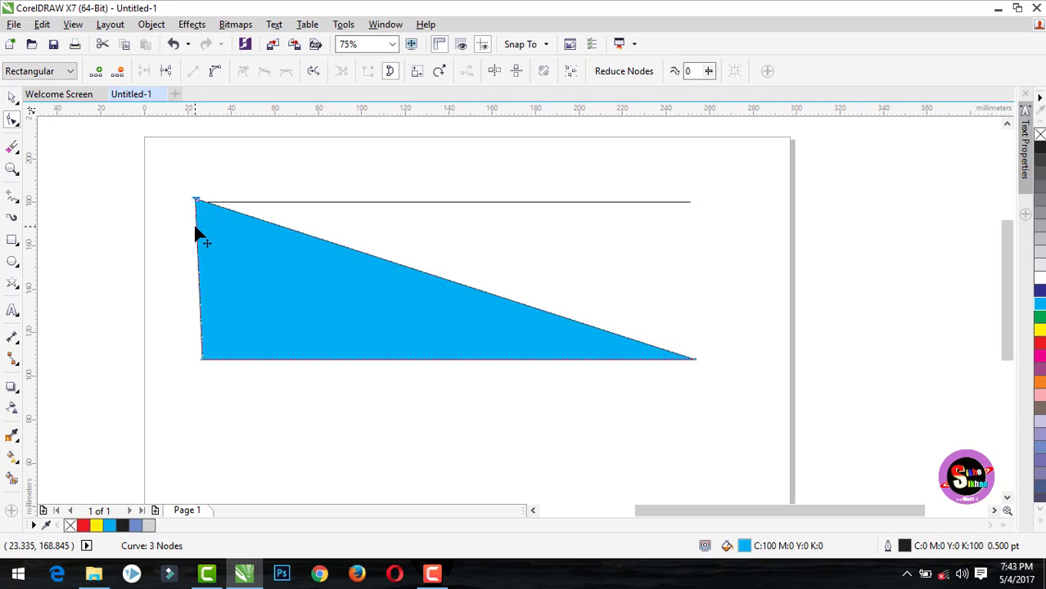
Select the Freehand tool and scroll down to the empty area below the triangle.
left_click(10, 201)
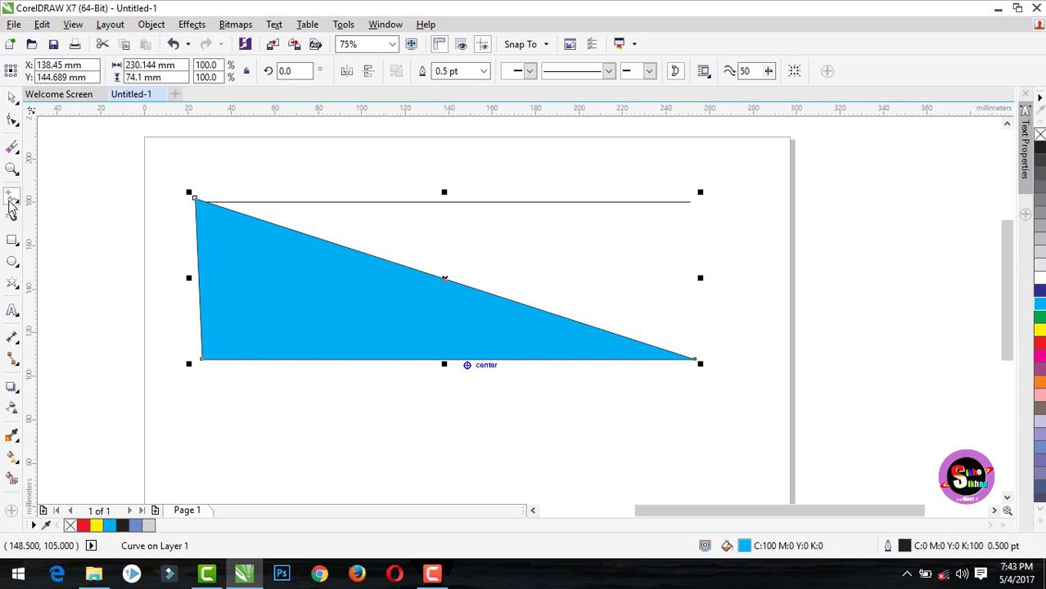
left_click(11, 204)
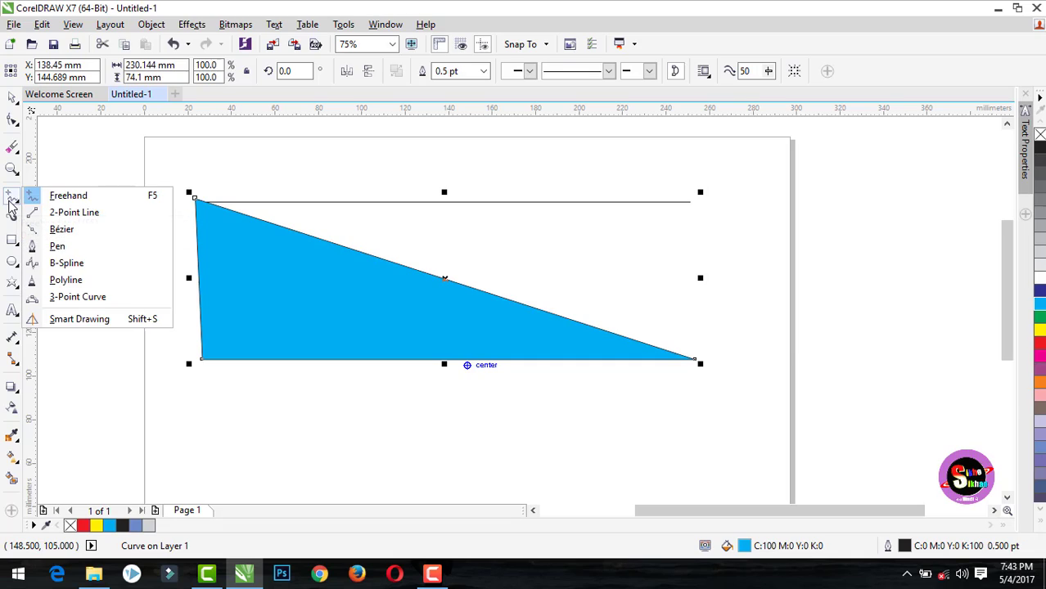
left_click(67, 197)
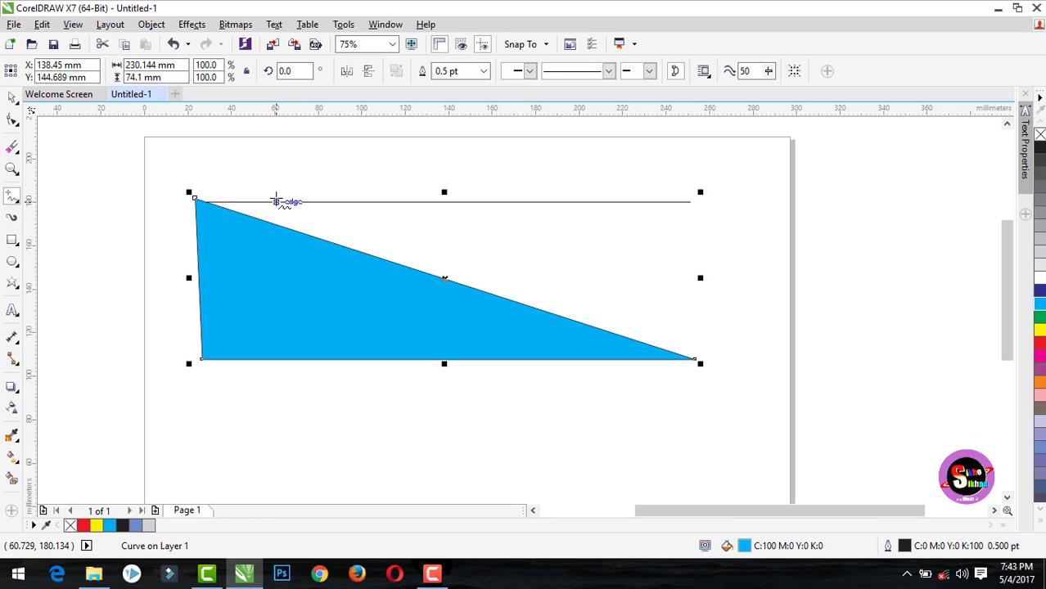
left_click(1008, 501)
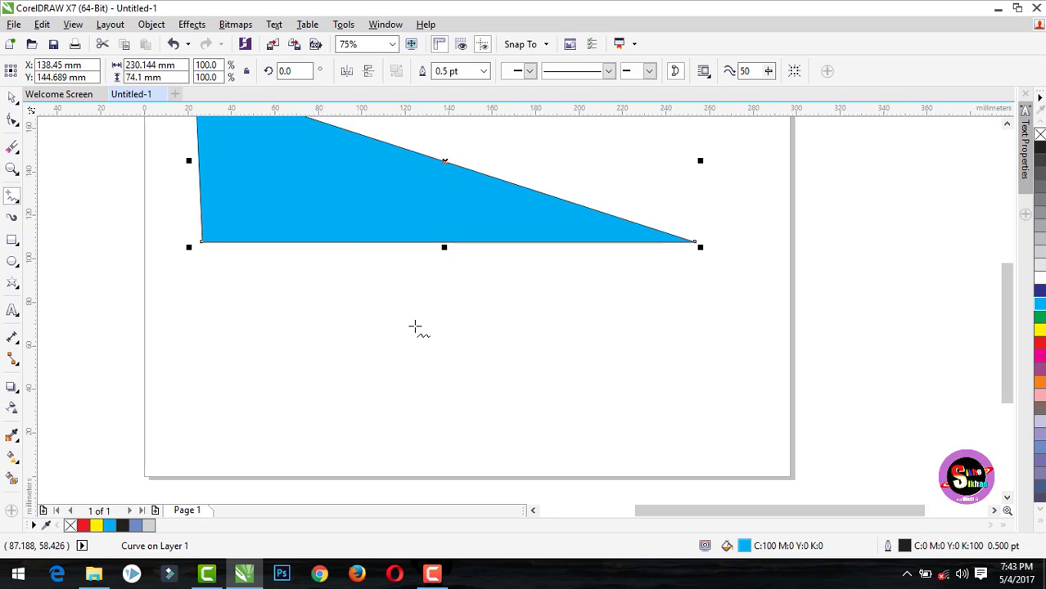
Sketch a freehand tree, two squiggles to its right, and an arch at the left.
left_click_drag(444, 309, 427, 481)
mouse_move(378, 321)
left_mouse_down()
mouse_move(477, 326)
mouse_move(491, 356)
left_mouse_up()
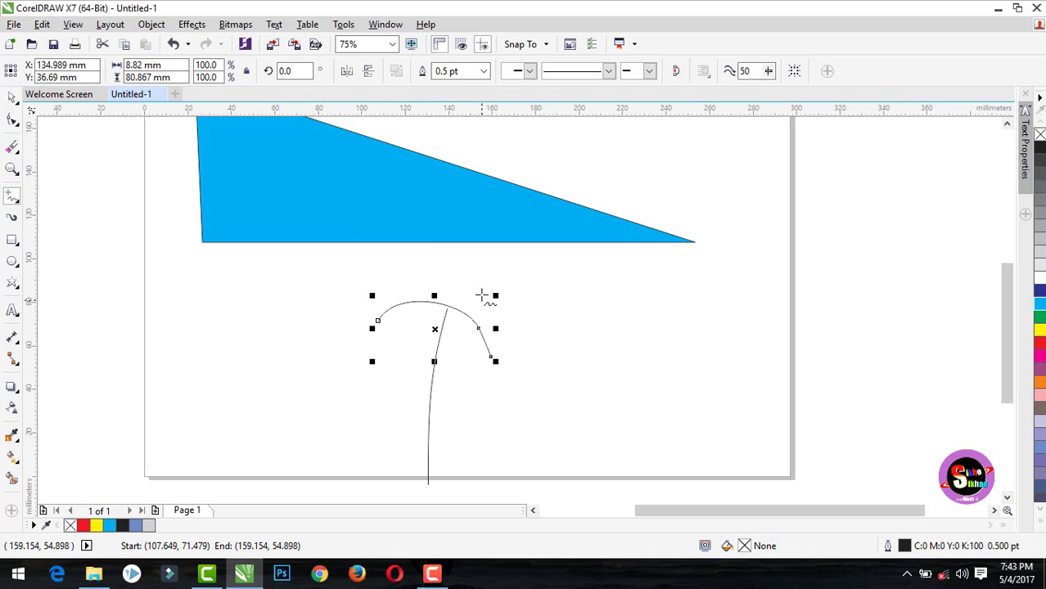
left_click_drag(481, 292, 412, 334)
left_click_drag(436, 271, 442, 335)
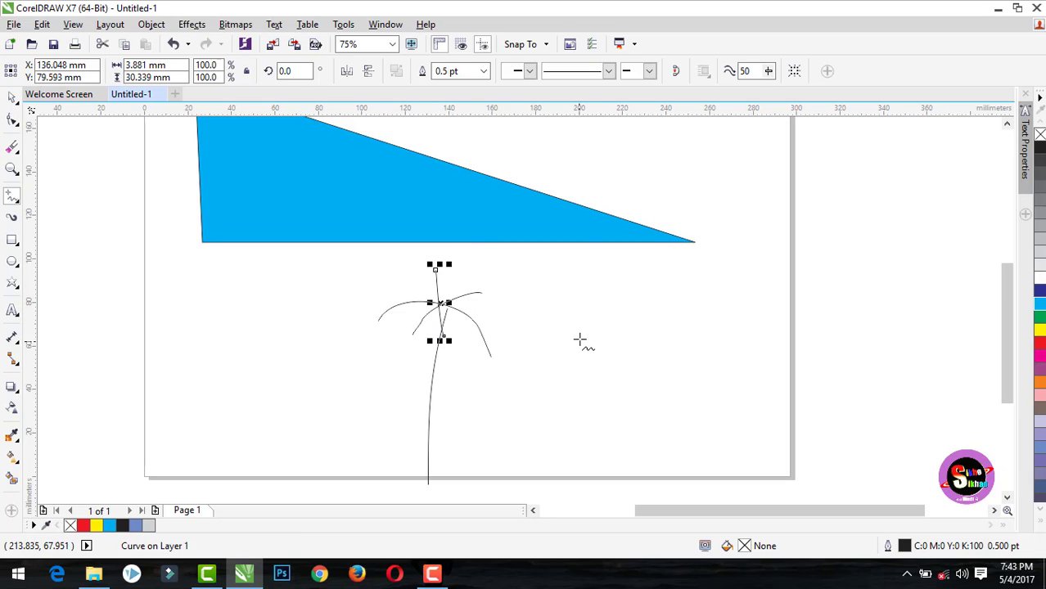
left_click_drag(578, 341, 648, 297)
left_click_drag(683, 356, 753, 323)
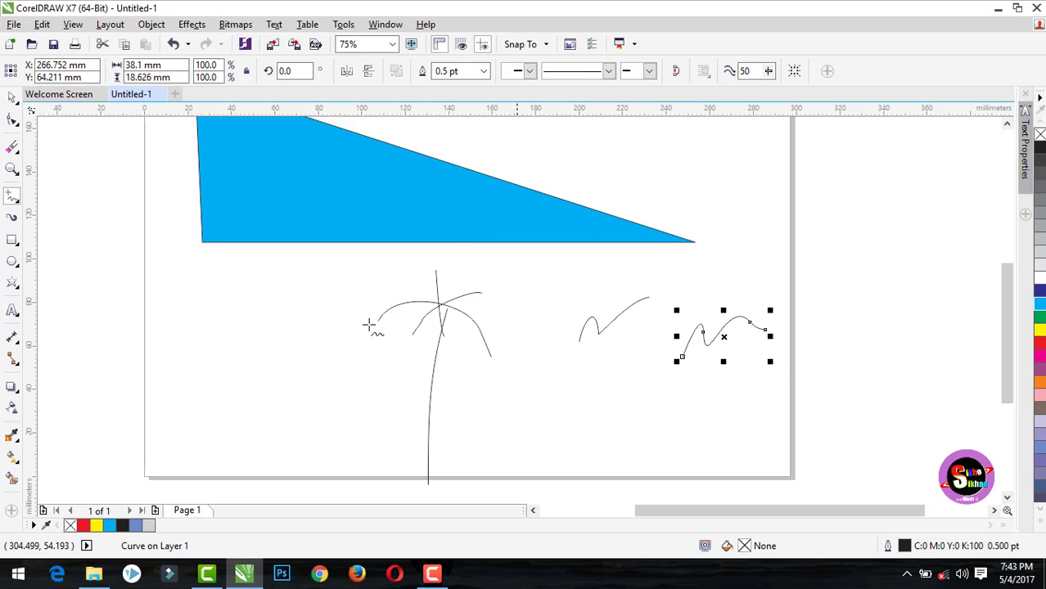
left_click_drag(199, 360, 291, 332)
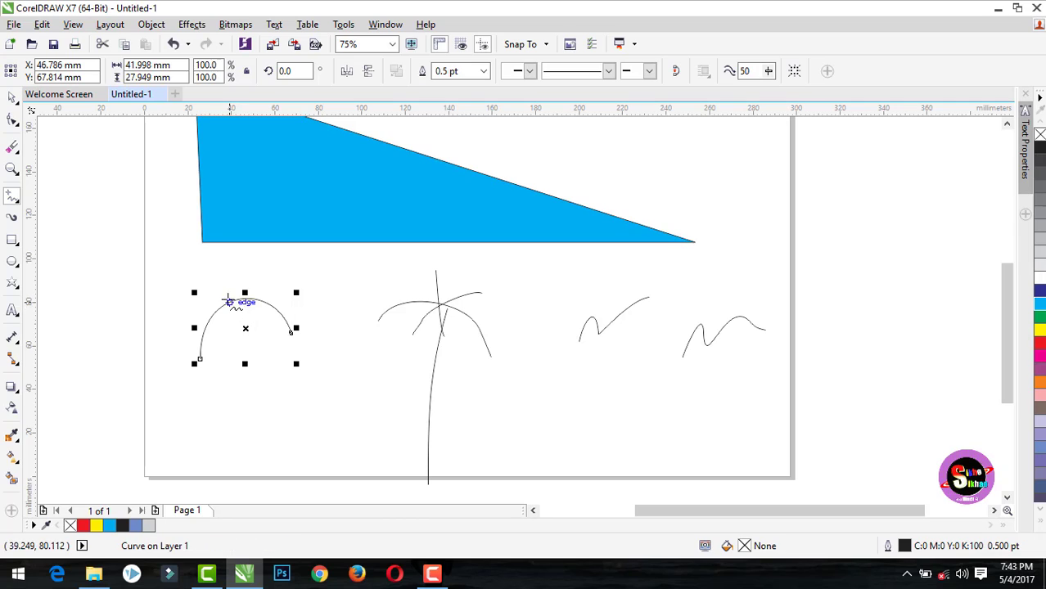
left_click_drag(230, 301, 245, 372)
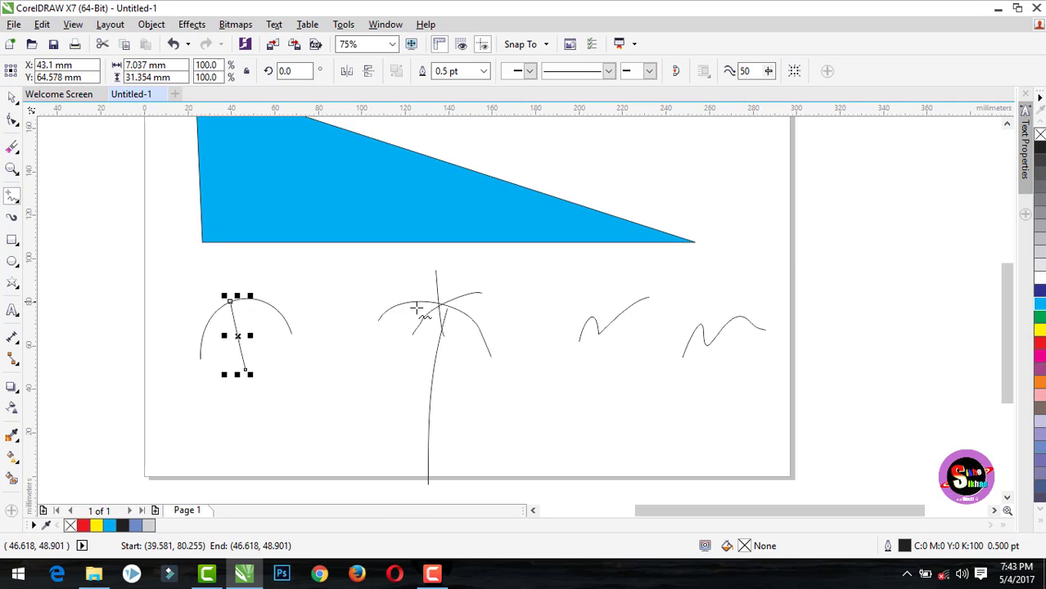
Handwrite the letters S, I, K, H and D of SIKHD in freehand strokes.
scroll(419, 303, "down", 2)
scroll(626, 299, "up", 1)
scroll(464, 280, "up", 1)
mouse_move(464, 280)
left_mouse_down()
mouse_move(434, 282)
mouse_move(422, 334)
left_mouse_up()
left_click_drag(490, 261, 490, 325)
mouse_move(522, 254)
left_mouse_down()
mouse_move(522, 321)
mouse_move(548, 303)
left_mouse_up()
left_click_drag(563, 254, 594, 320)
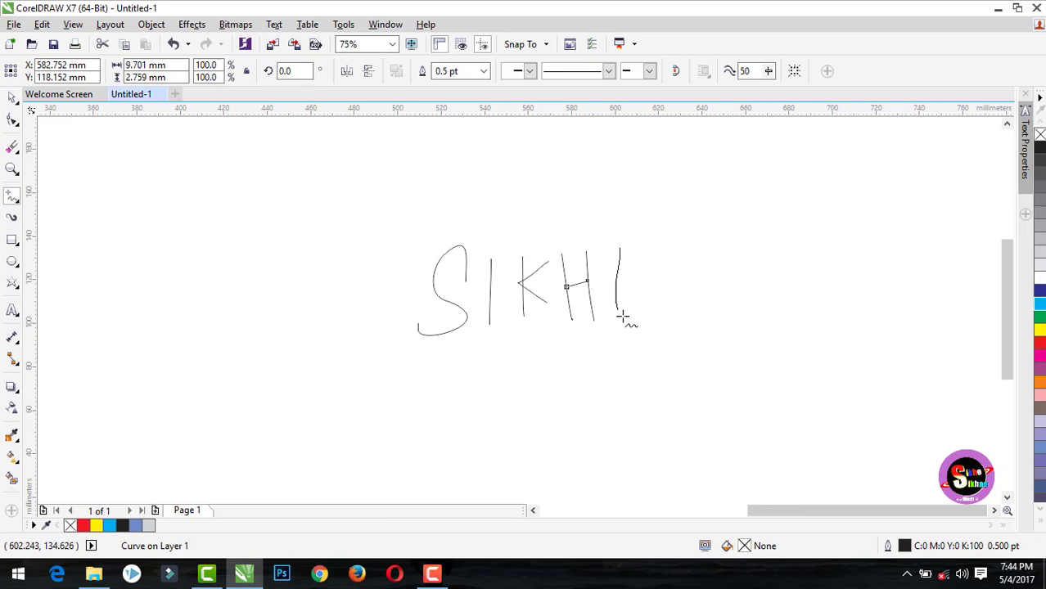
left_click_drag(619, 245, 619, 315)
left_click_drag(545, 360, 503, 408)
Handwrite SIKHAO letter by letter in freehand strokes.
left_click_drag(613, 353, 632, 397)
left_click_drag(642, 339, 648, 415)
left_click_drag(679, 331, 681, 416)
left_click_drag(643, 378, 692, 354)
mouse_move(697, 415)
left_mouse_down()
mouse_move(740, 401)
mouse_move(727, 373)
left_mouse_up()
left_click_drag(763, 334, 762, 337)
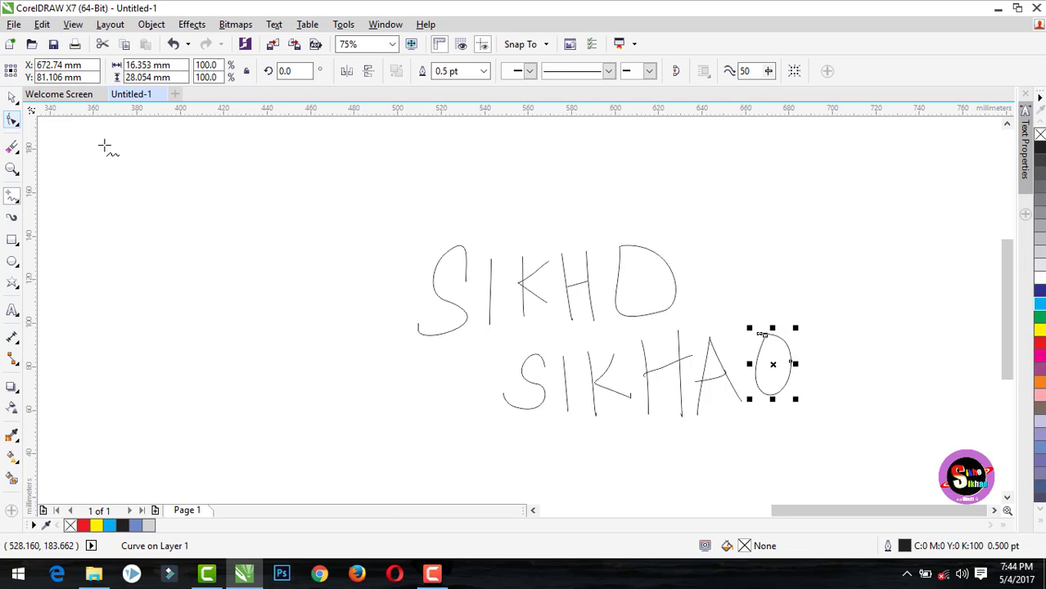
Select the D of SIKHD with the Shape tool and pull its nodes up and left.
left_click(675, 274)
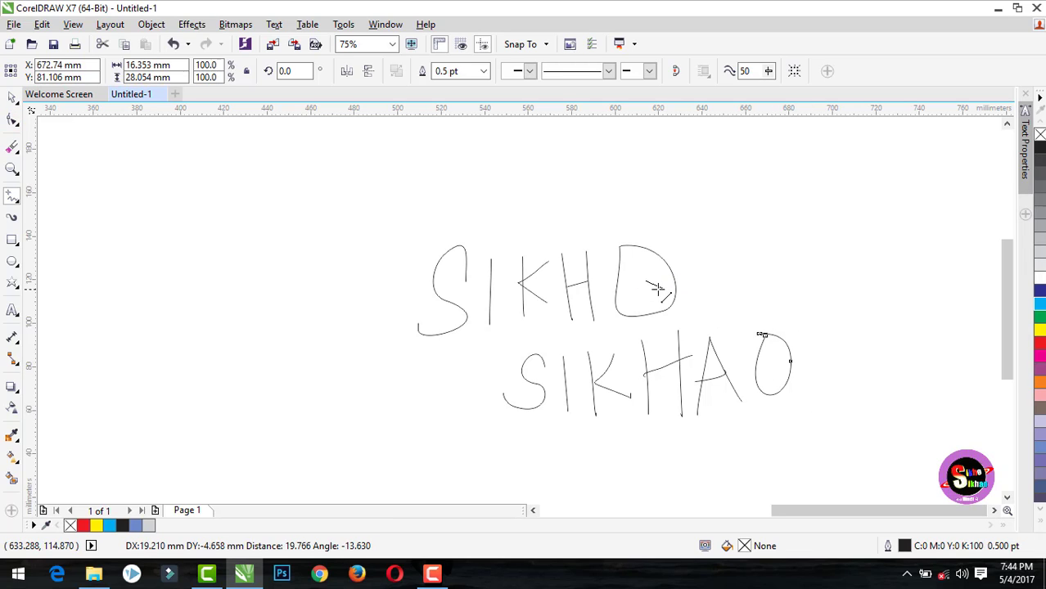
key("Escape")
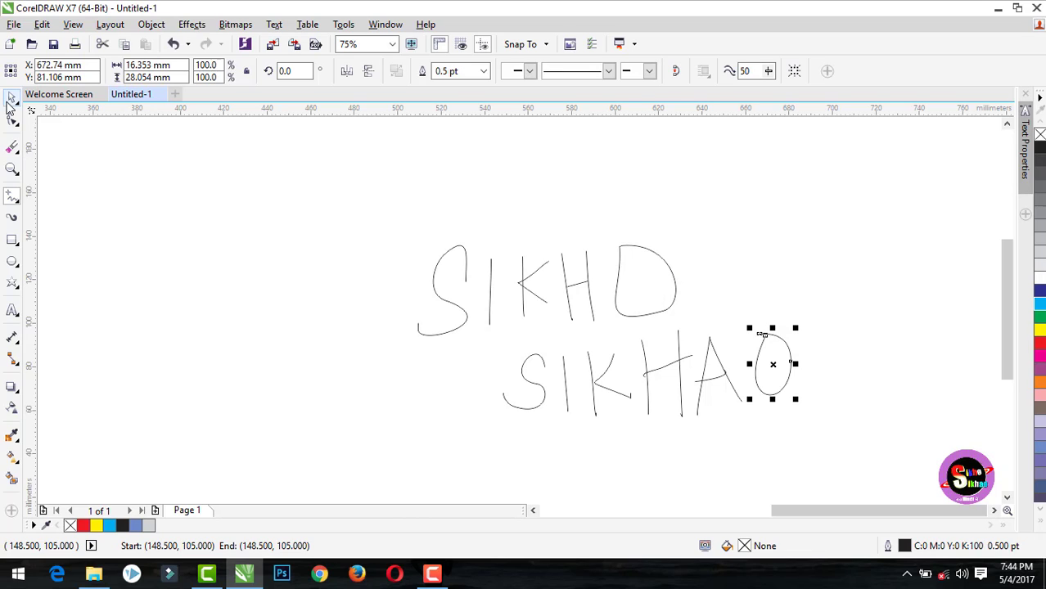
left_click(13, 119)
left_click(618, 281)
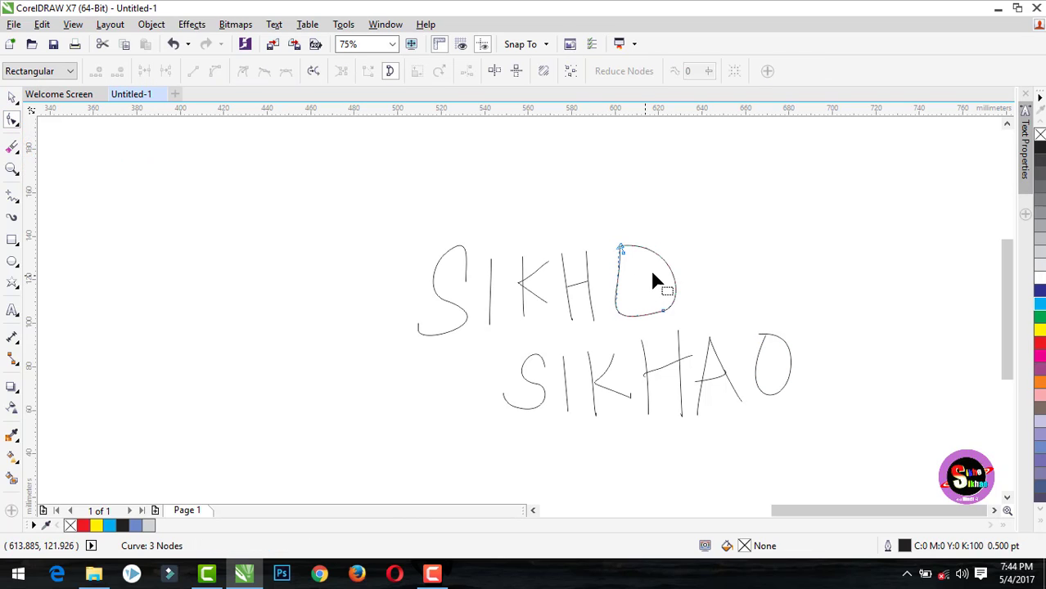
left_click_drag(664, 312, 651, 294)
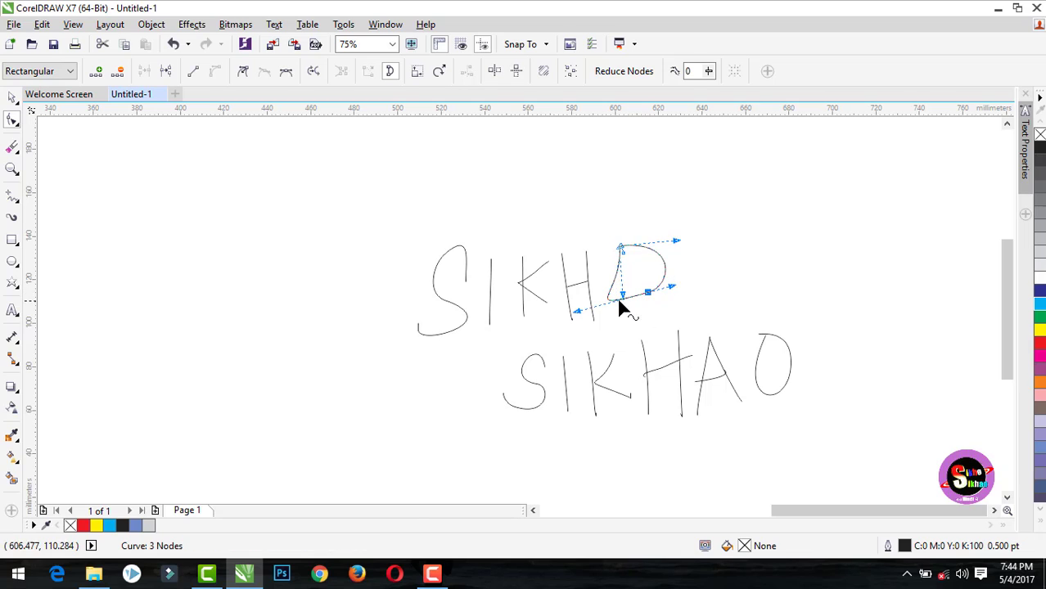
left_click(679, 297)
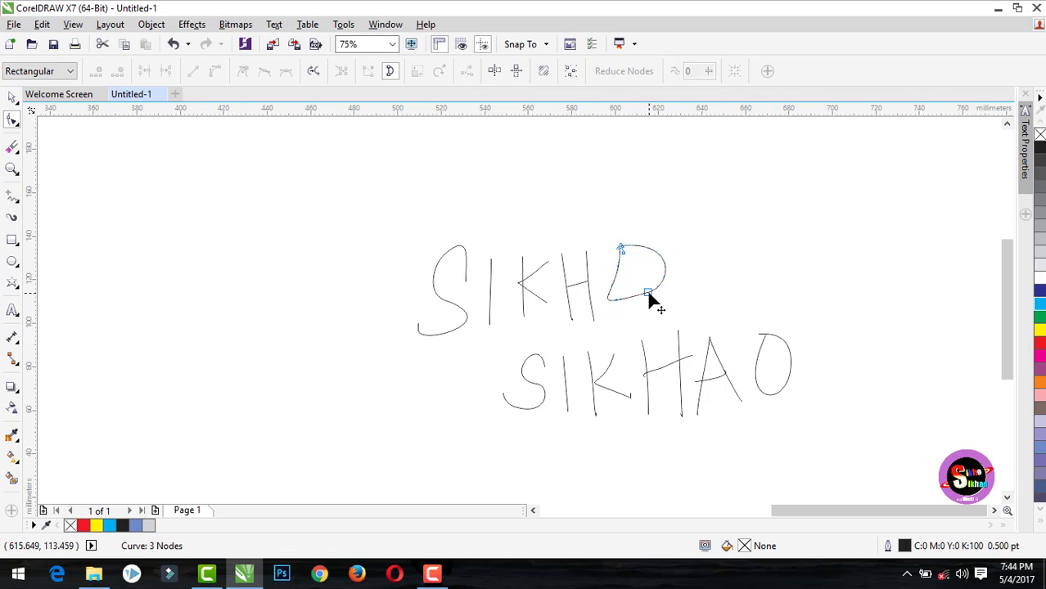
left_click(649, 294)
left_click_drag(579, 312, 608, 293)
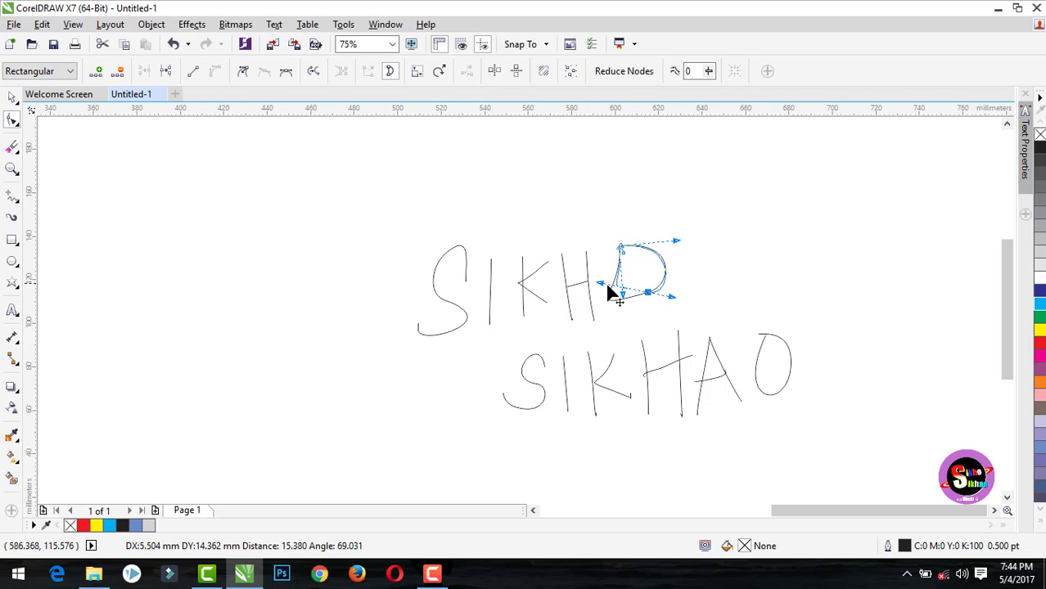
Adjust the D's curve handles, undoing one bad edit, and round its top into a bowl.
left_click_drag(673, 296, 665, 324)
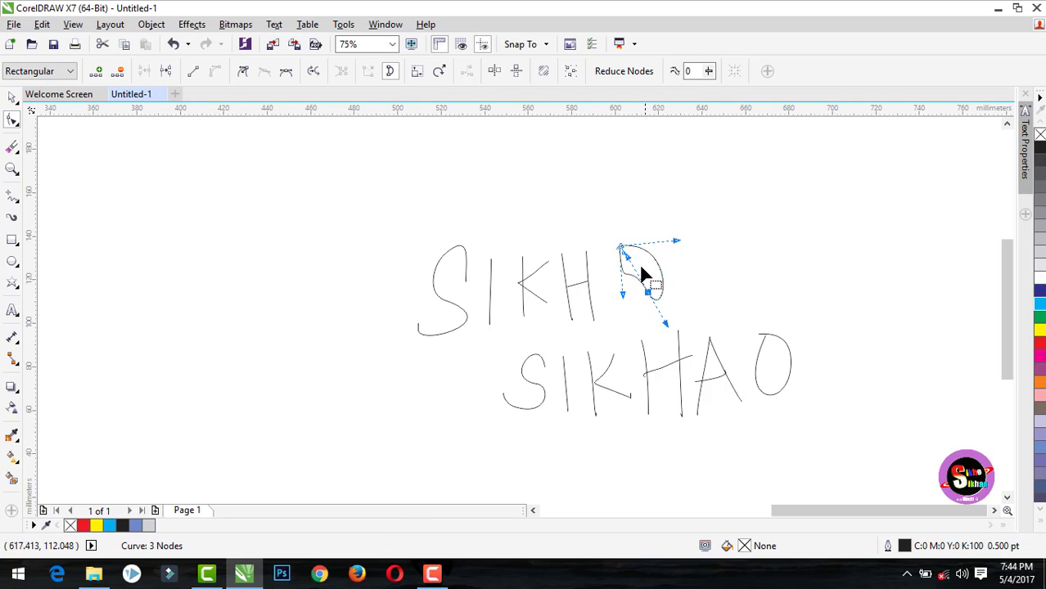
left_click_drag(628, 260, 615, 285)
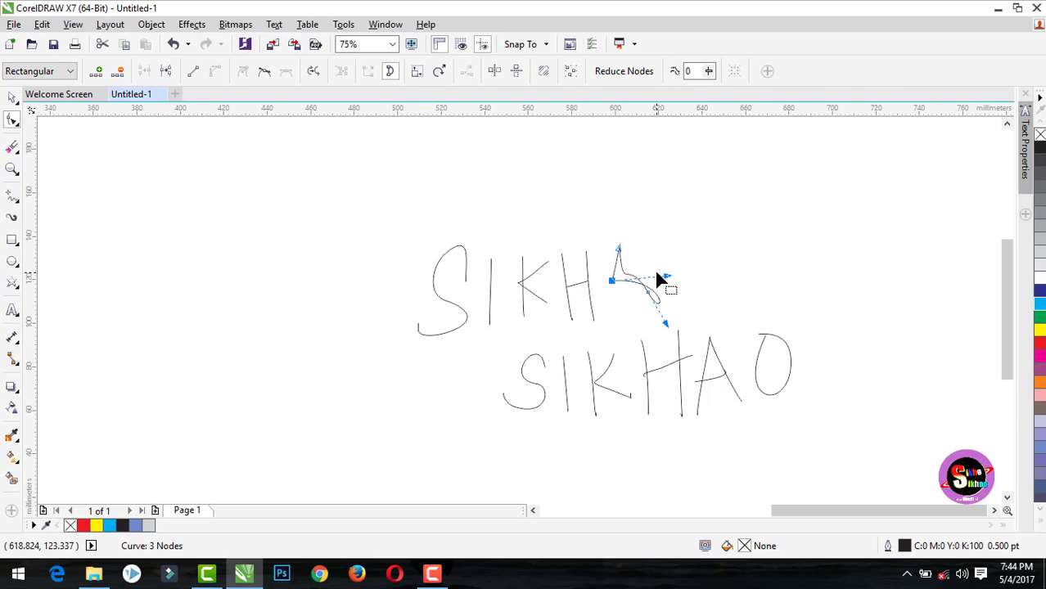
key("ctrl+z")
scroll(637, 245, "up", 2)
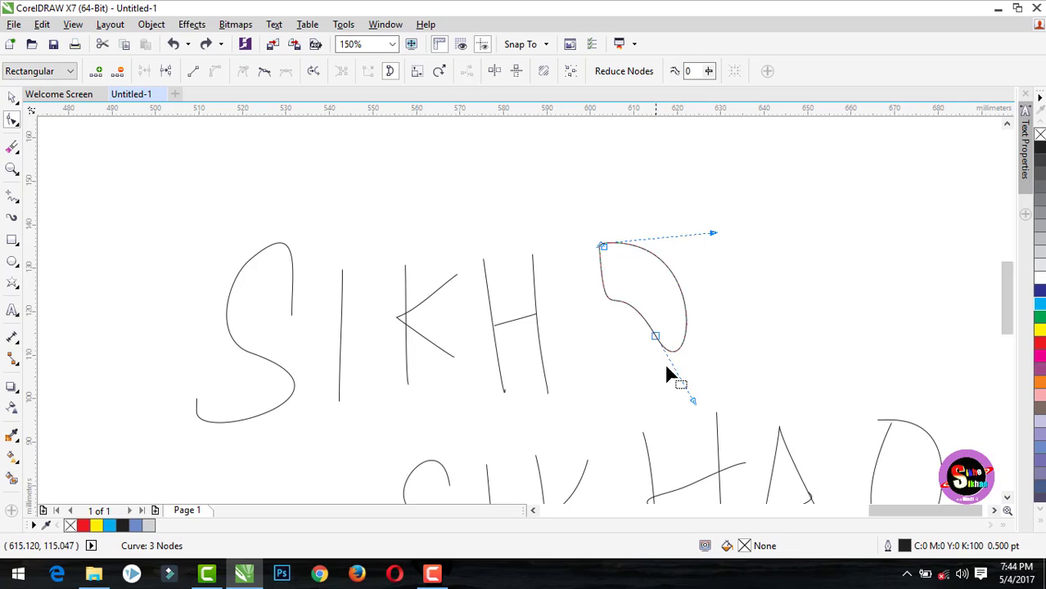
left_click_drag(661, 348, 626, 346)
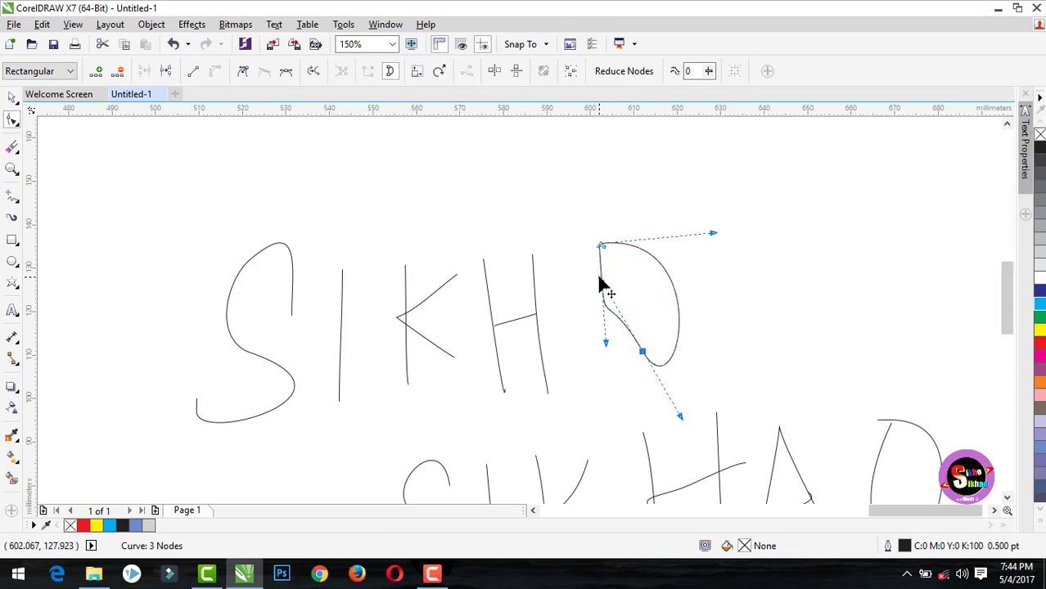
left_click_drag(600, 283, 600, 351)
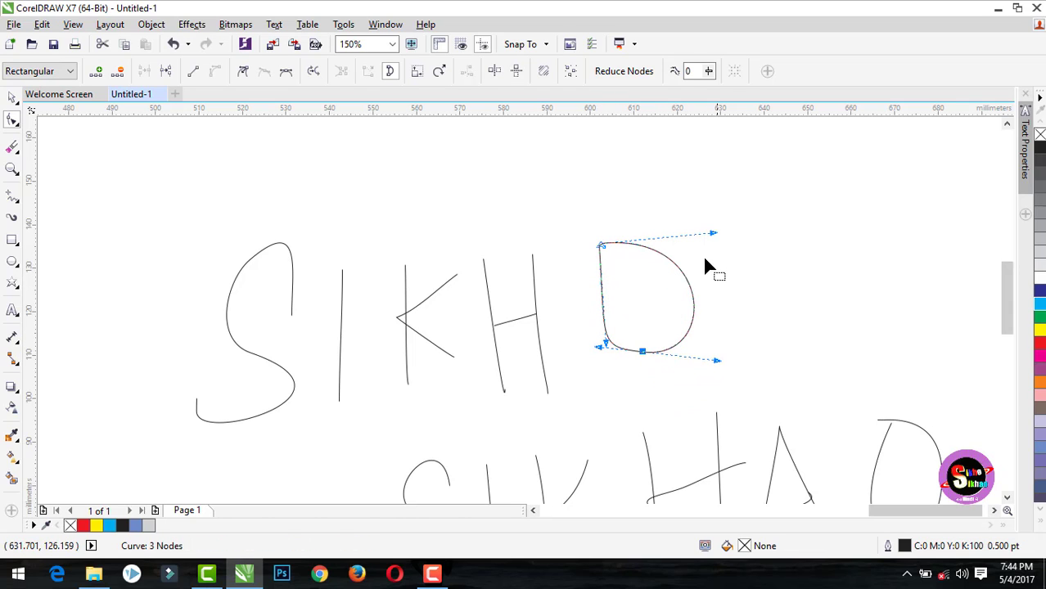
left_click_drag(714, 234, 705, 279)
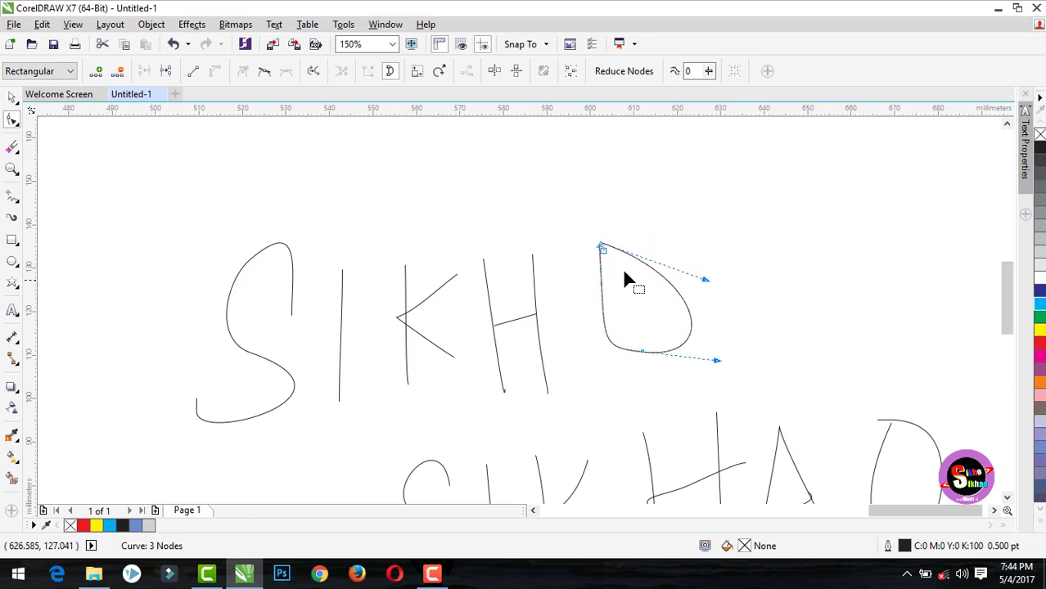
scroll(507, 250, "down", 2)
Select all strokes and set their outline colour to blue, undoing an accidental red fill.
left_click(13, 96)
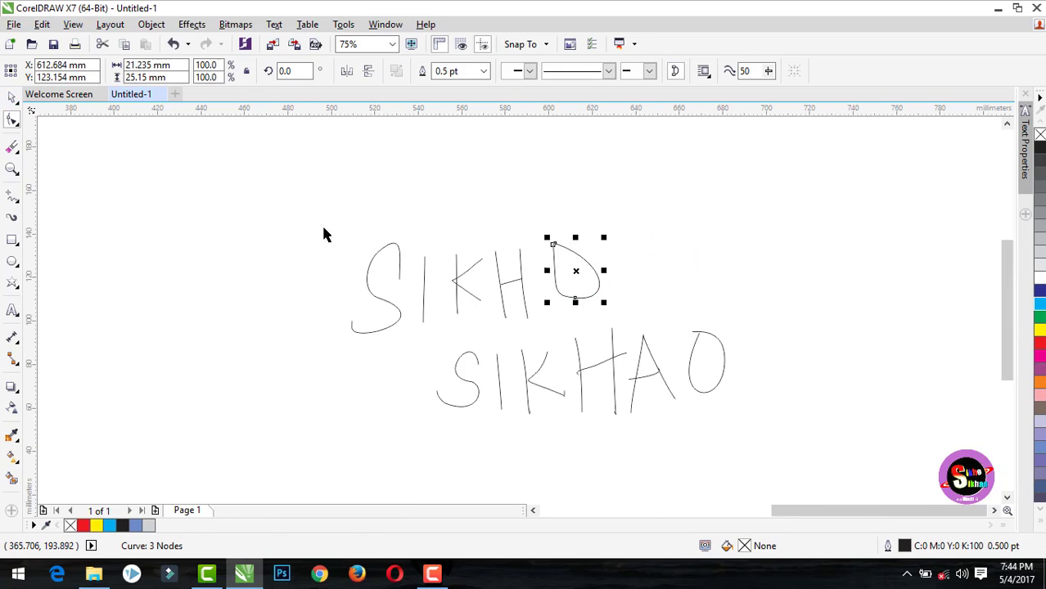
key("ctrl+a")
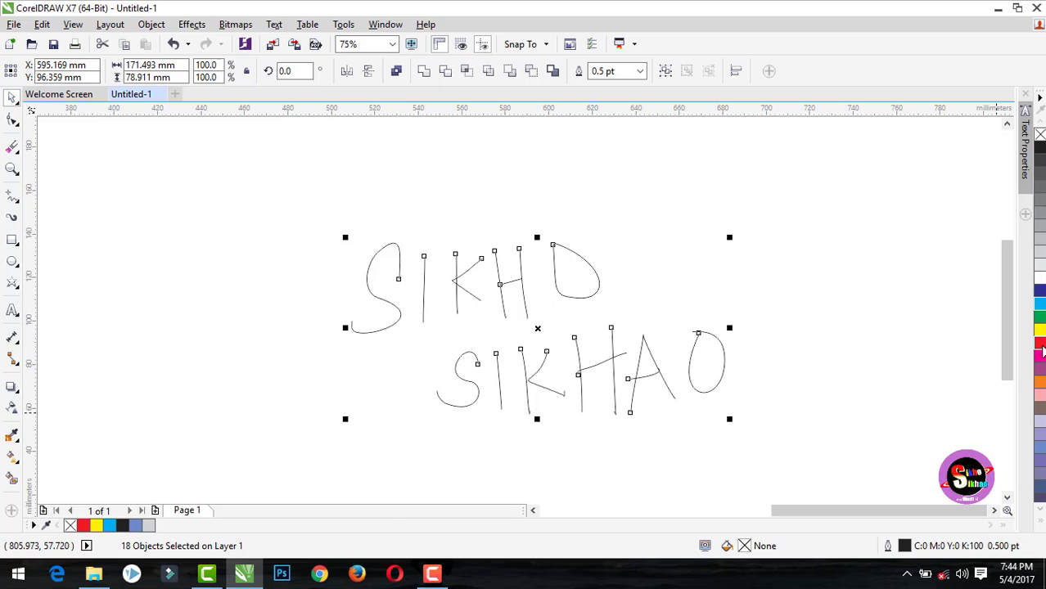
right_click(1039, 350)
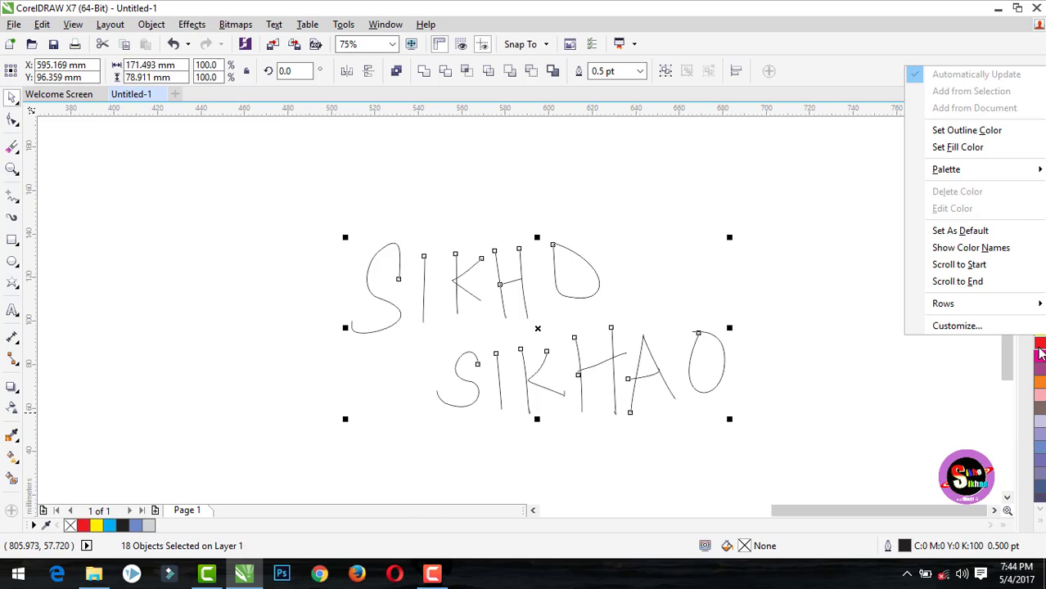
left_click(1039, 350)
right_click(1039, 351)
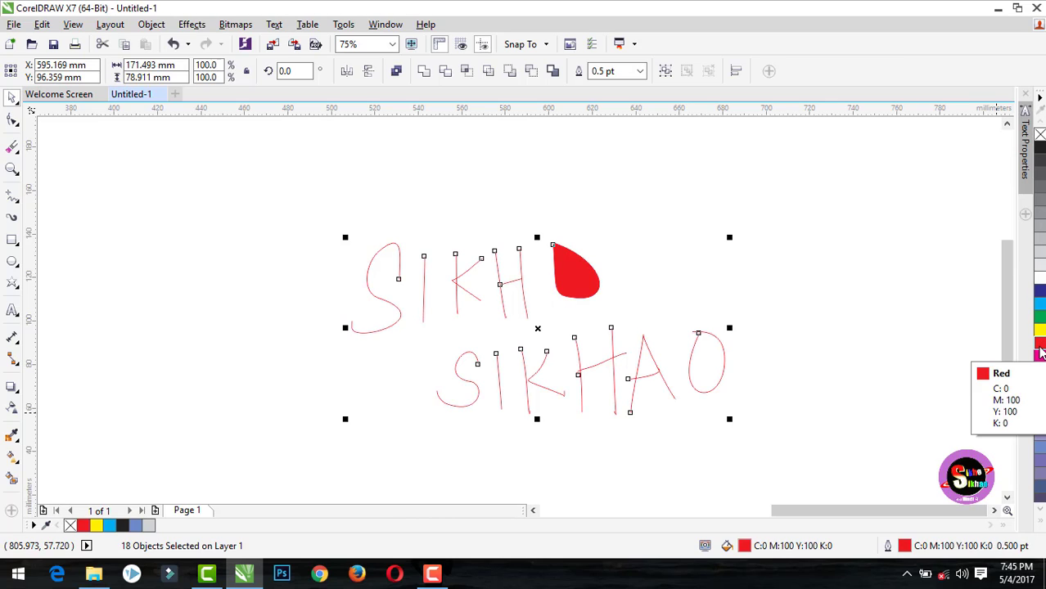
key("ctrl+z")
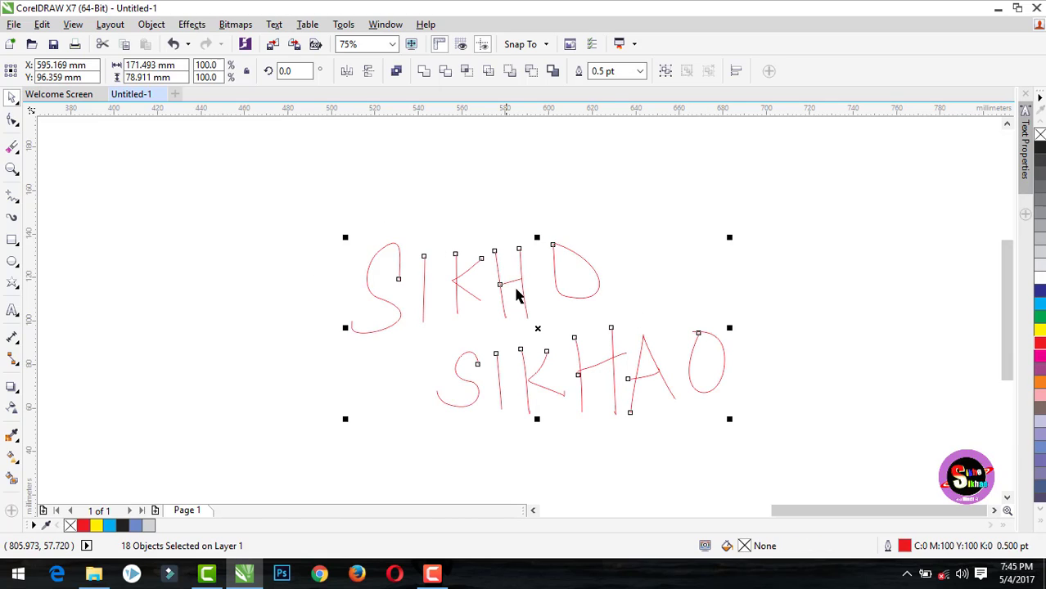
right_click(1040, 309)
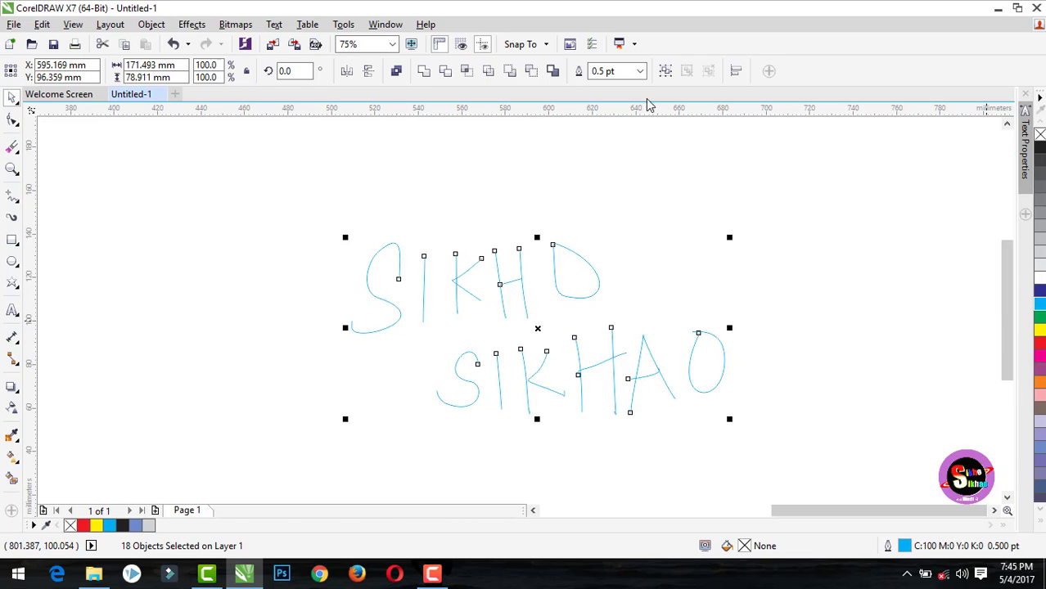
Set the outline width of all selected strokes to 8.0 pt.
left_click(639, 72)
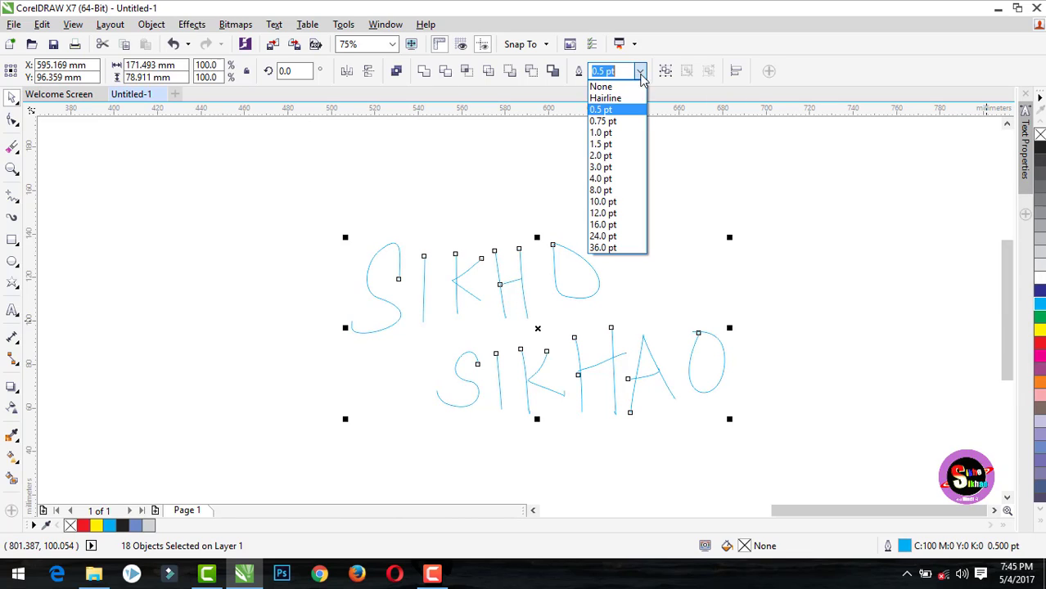
left_click(615, 135)
left_click(639, 72)
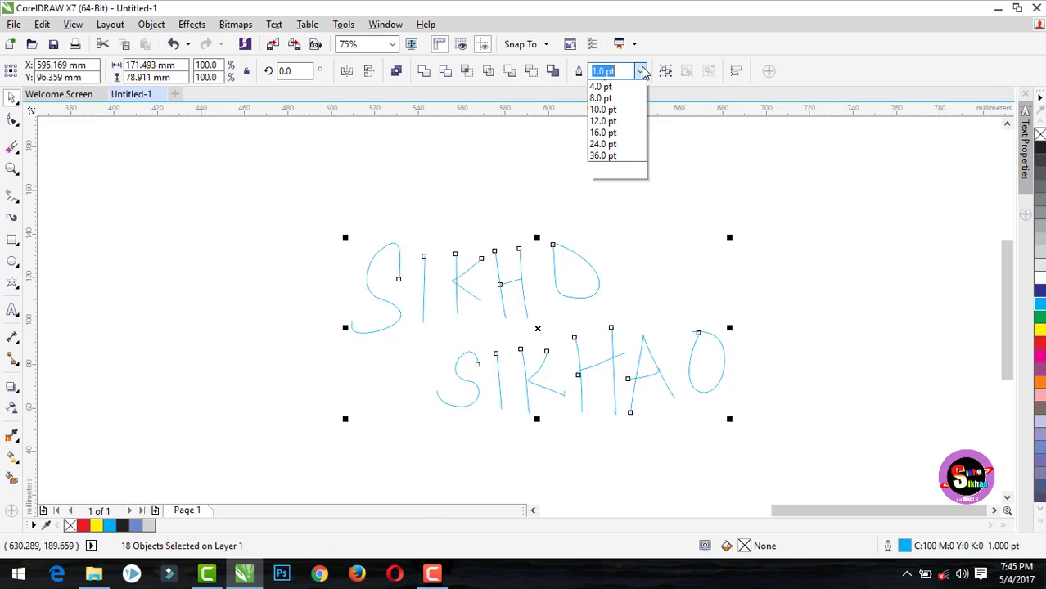
left_click(609, 190)
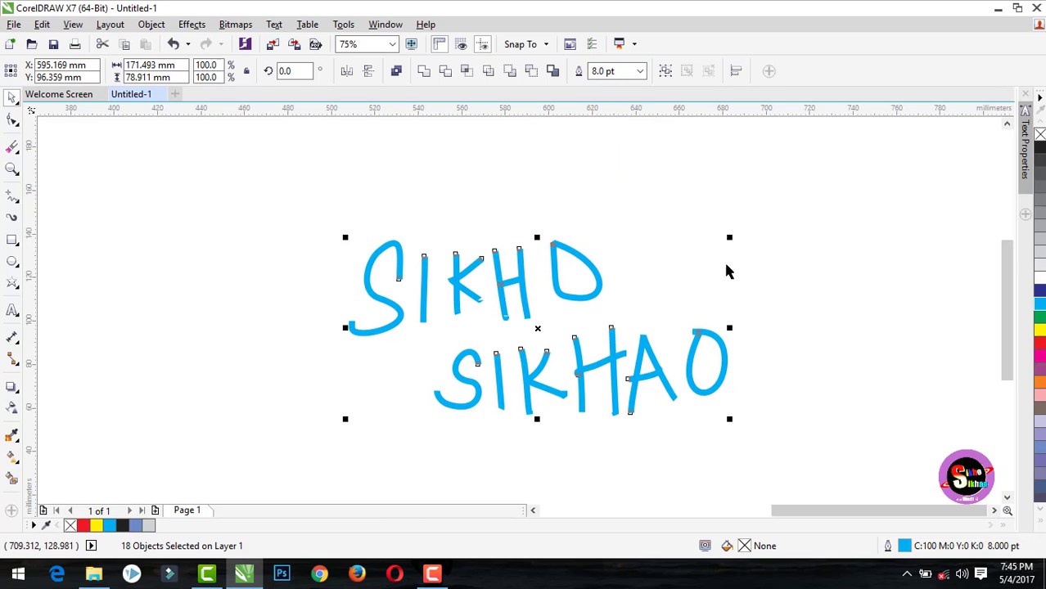
Zoom out, select all the thick blue lettering, and drag it to the canvas's lower right.
left_click(287, 236)
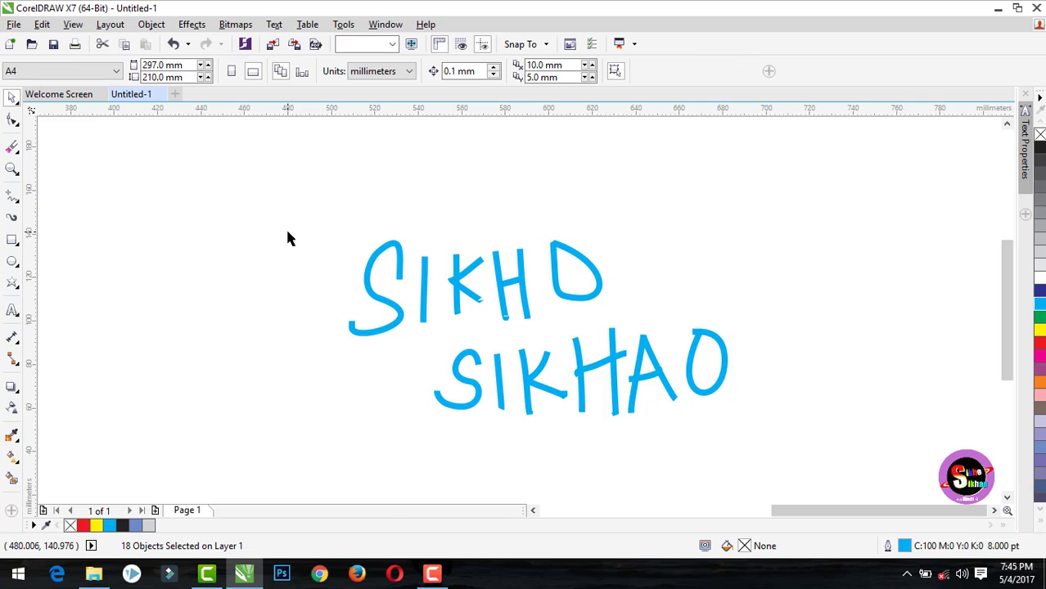
scroll(329, 233, "down", 1)
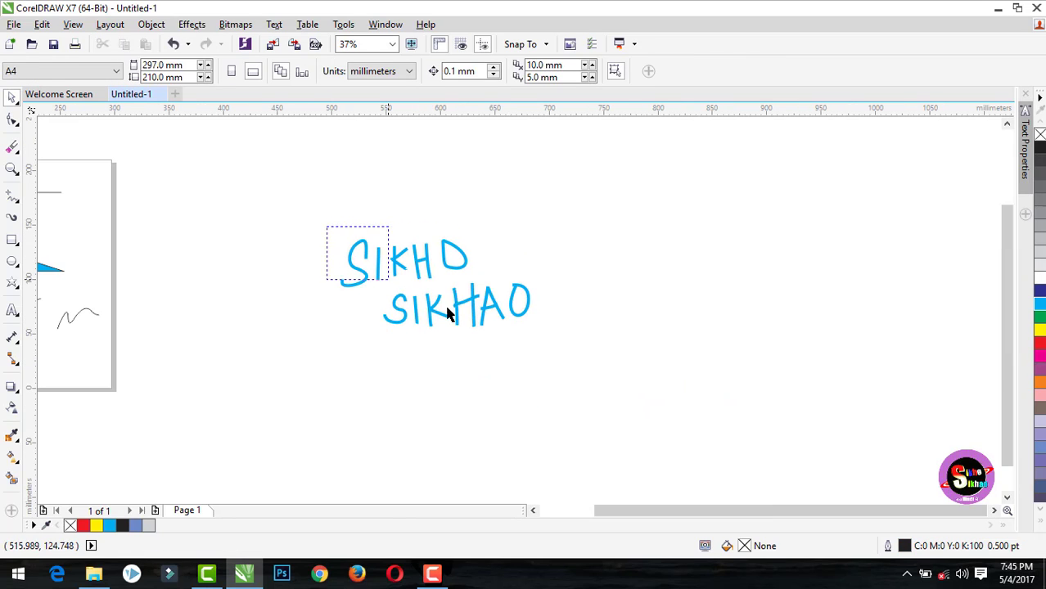
key("ctrl+a")
left_click_drag(434, 284, 850, 435)
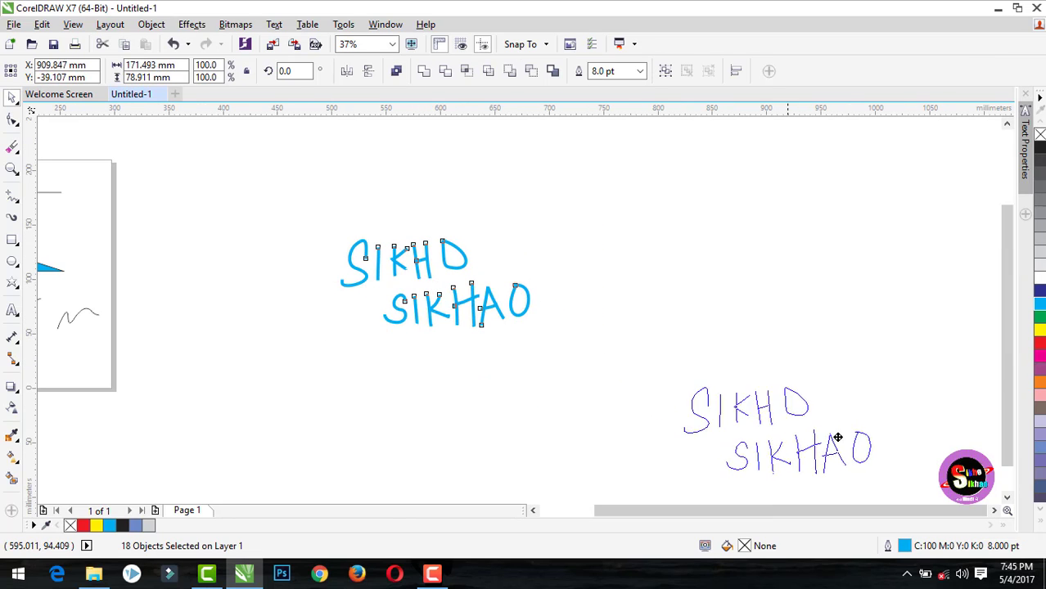